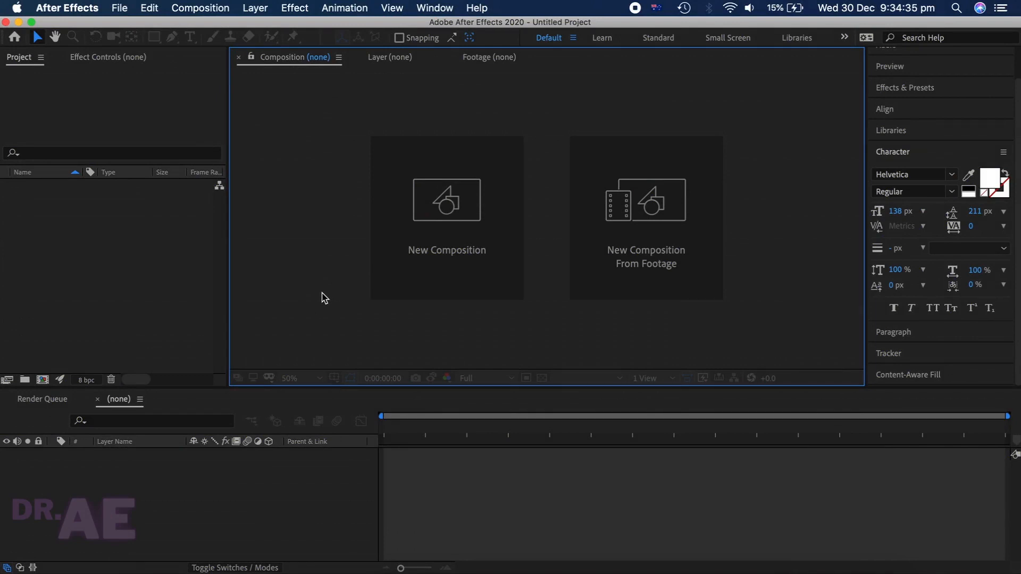
# Step: Create a 1920 × 1080 composition named Flex Tutorial at 30 fps with a 30-second duration
pyautogui.click(419, 234)
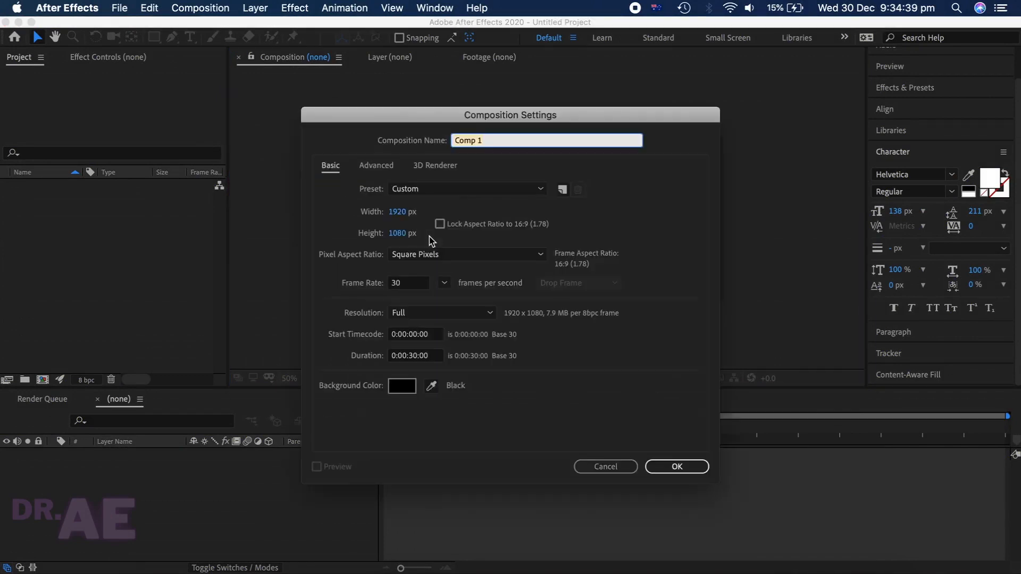
pyautogui.press('BackSpace')
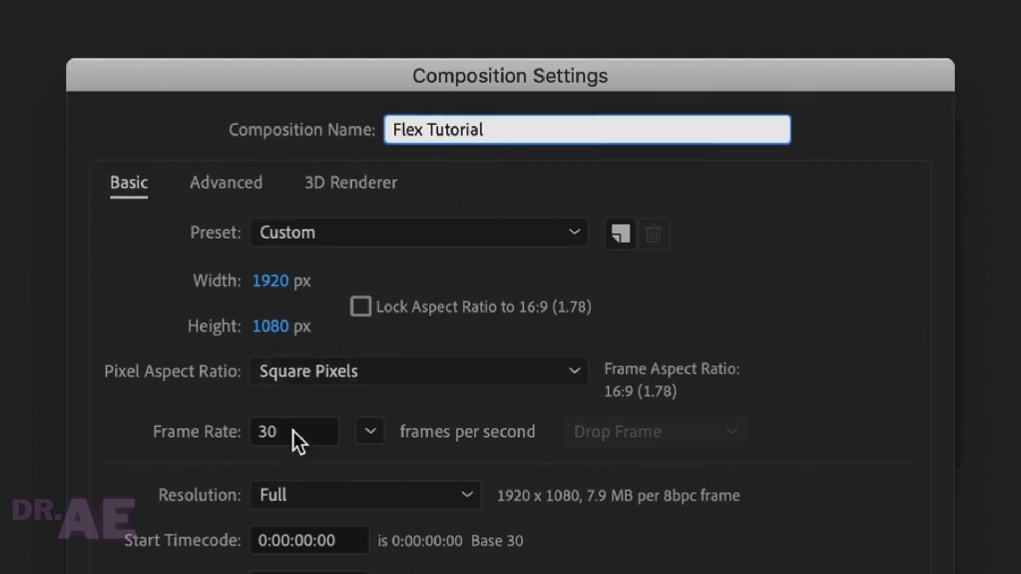
pyautogui.click(784, 450)
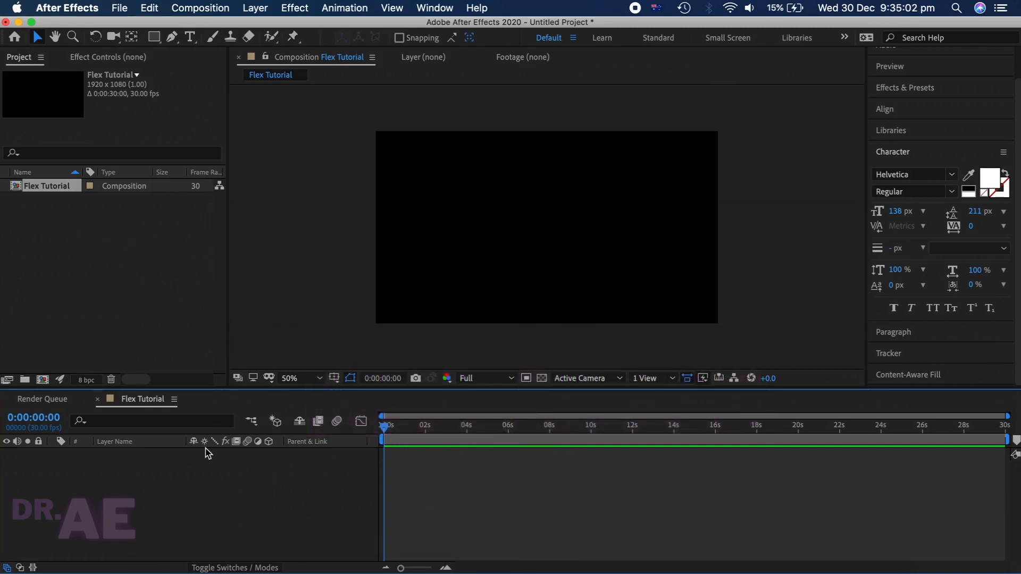
# Step: Add a full-frame solid layer in pale yellow (about FEF19B) as the composition's background
pyautogui.rightClick(196, 467)
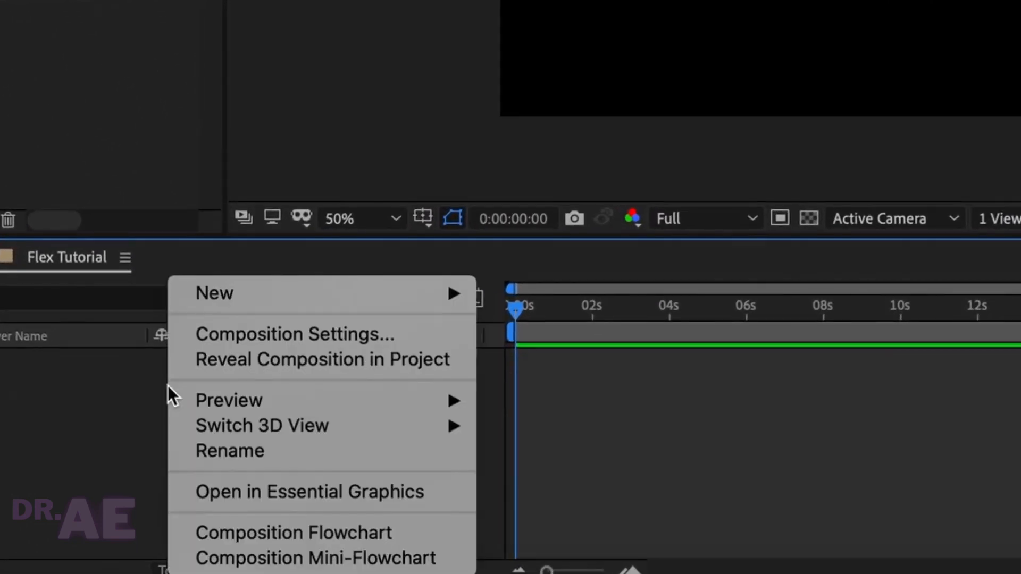
pyautogui.moveTo(219, 296)
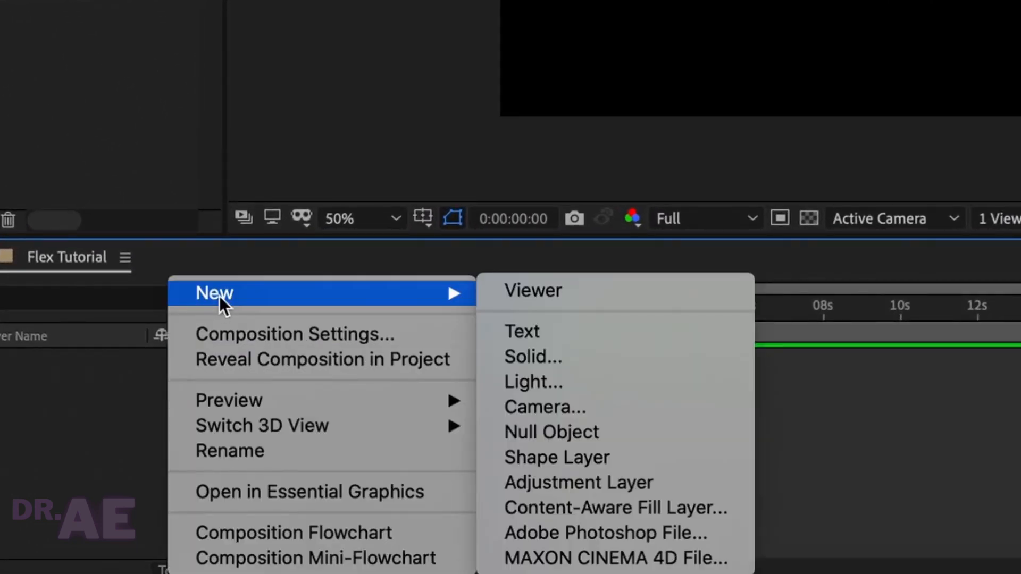
pyautogui.click(516, 360)
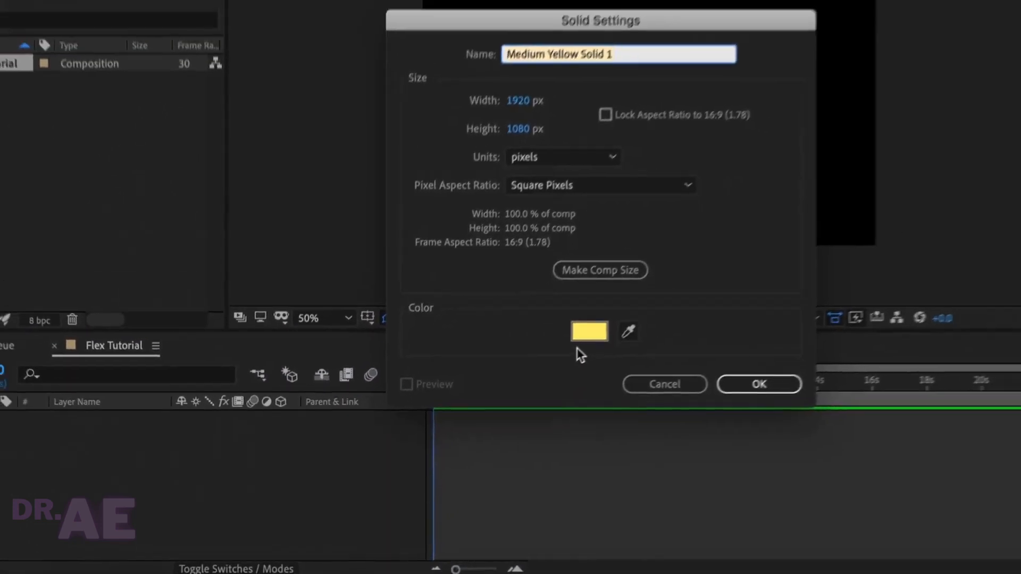
pyautogui.click(510, 383)
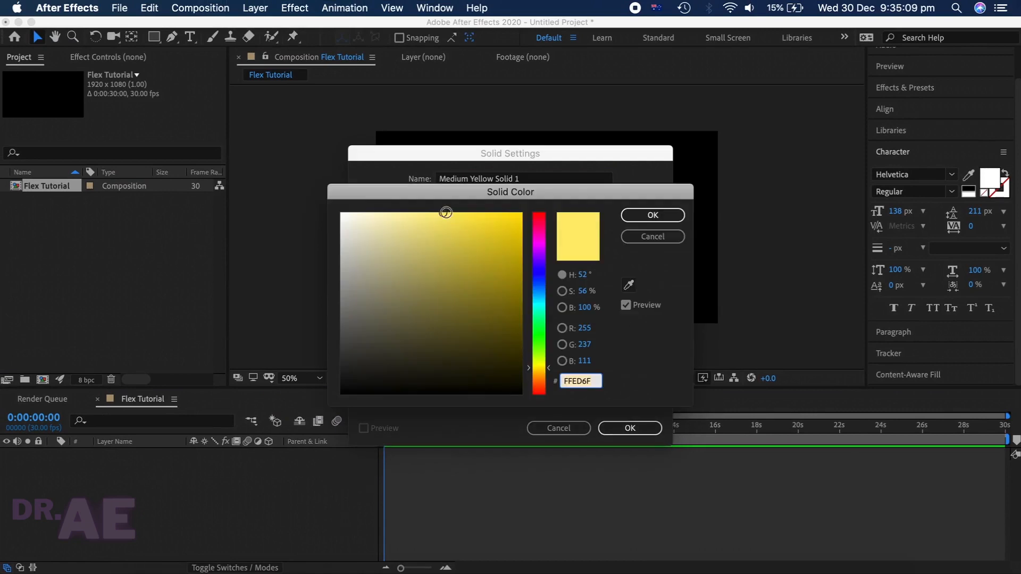
pyautogui.moveTo(446, 213); pyautogui.dragTo(413, 213)
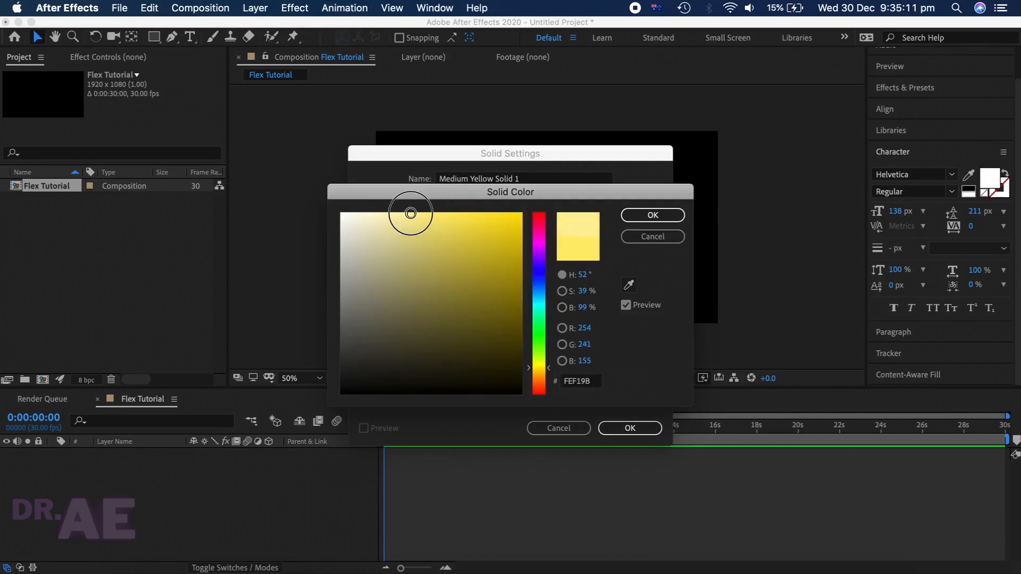
pyautogui.click(634, 216)
pyautogui.click(630, 429)
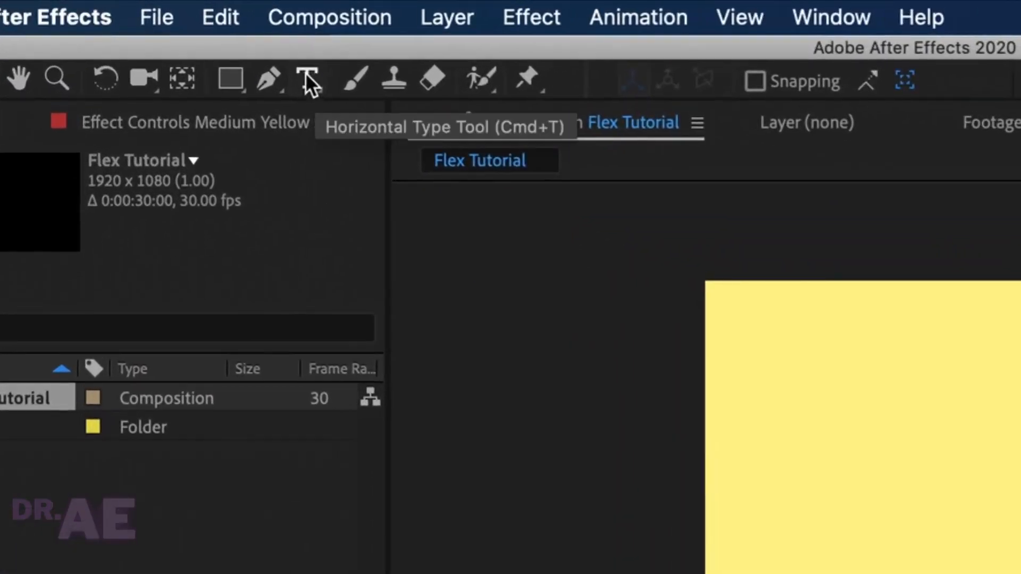
# Step: Add a text layer containing the letter F and set its font size to about 467 px
pyautogui.click(308, 79)
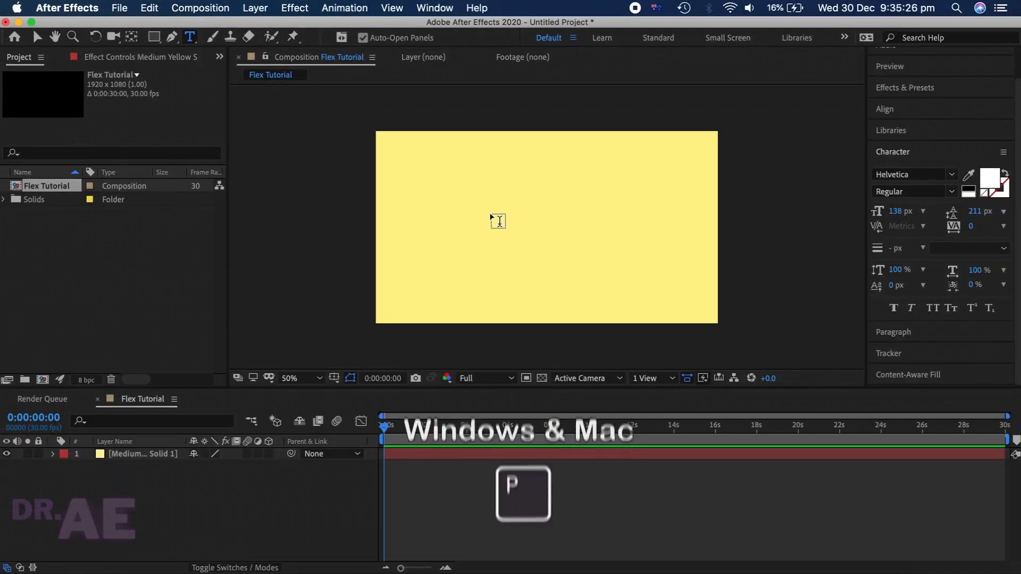
pyautogui.click(498, 222)
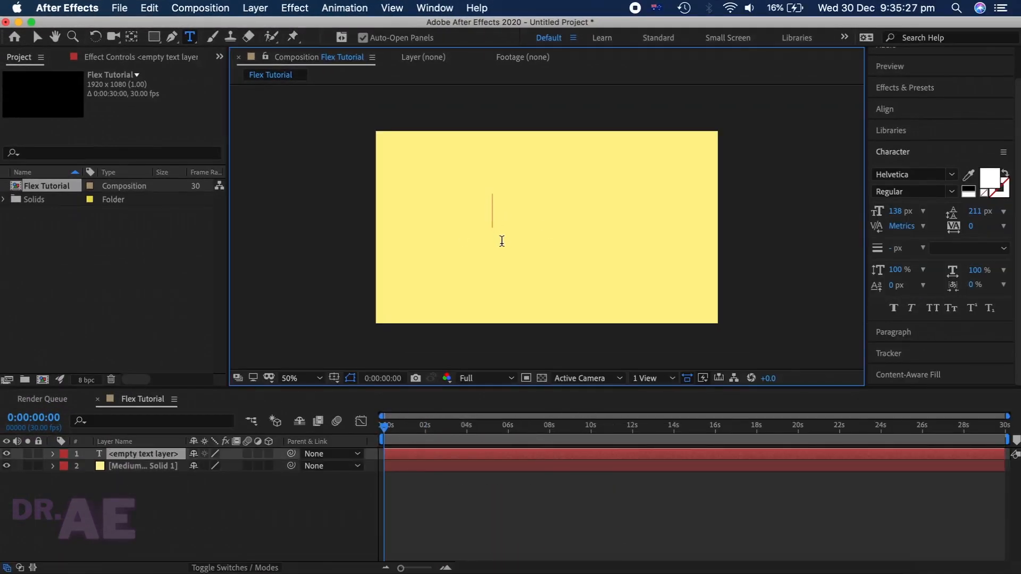
pyautogui.write('F')
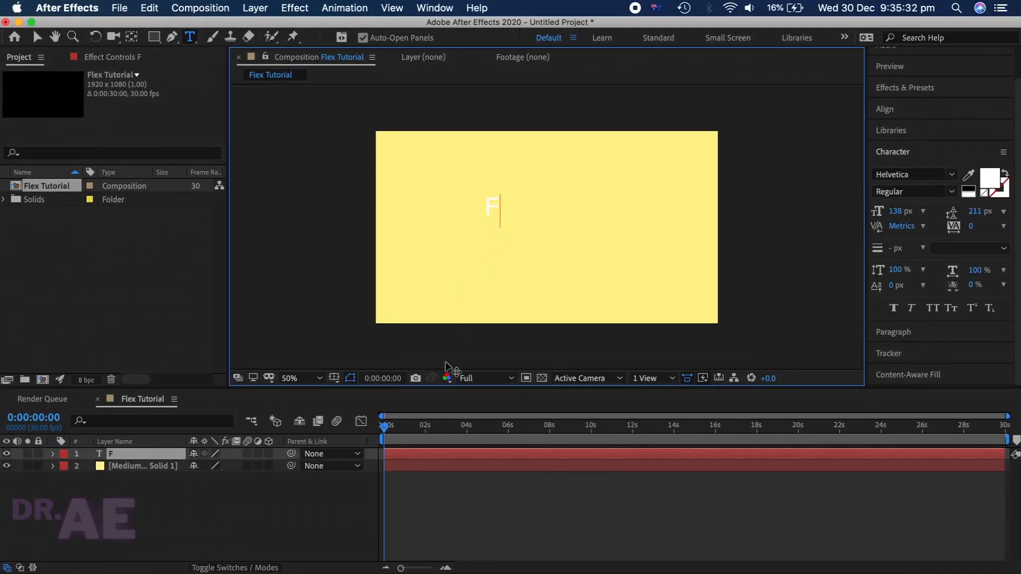
pyautogui.click(412, 456)
pyautogui.press('s')
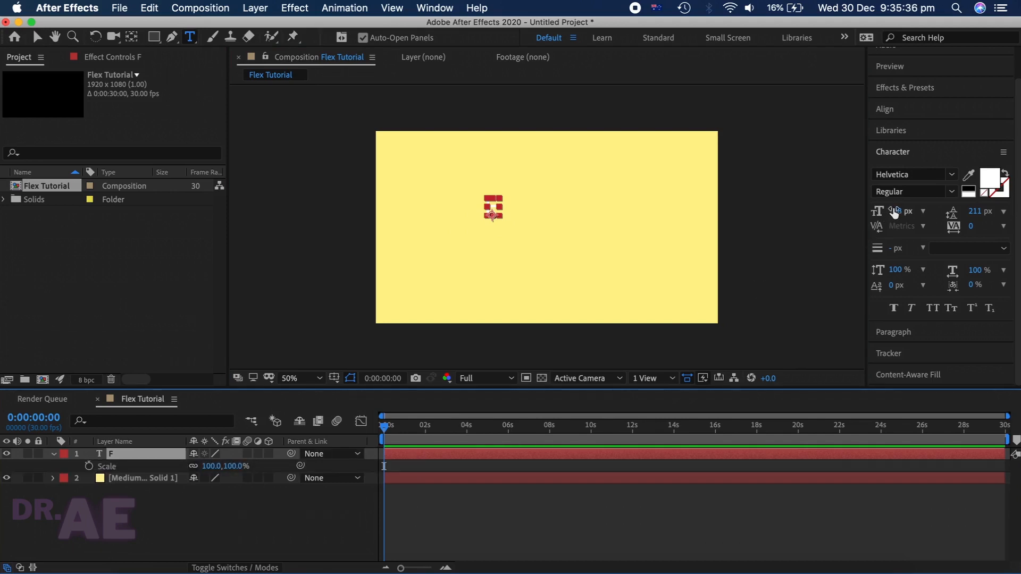
pyautogui.moveTo(894, 211); pyautogui.dragTo(1018, 222)
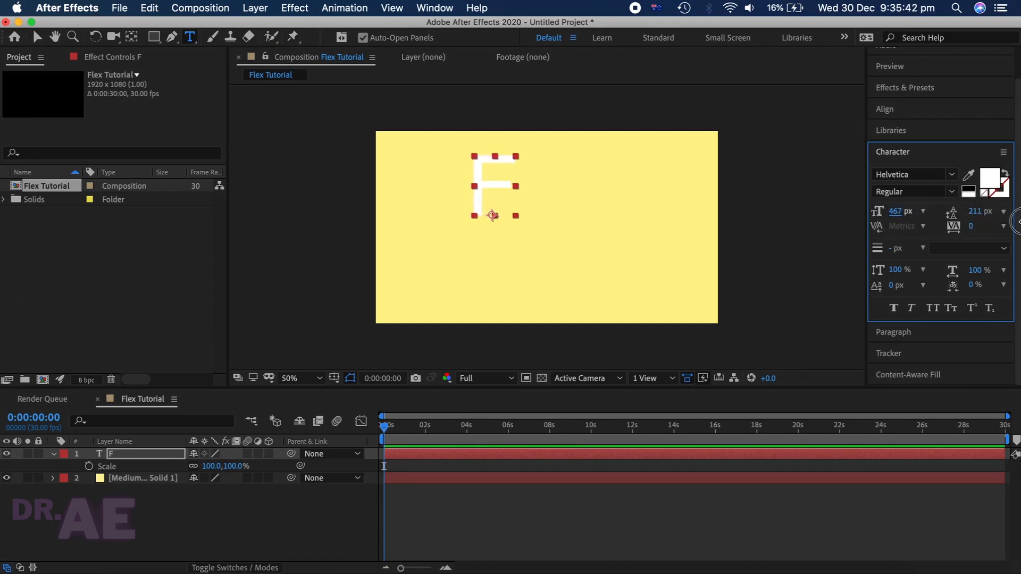
# Step: Move the letter F to the left part of the frame, at about position 340, 612
pyautogui.click(414, 456)
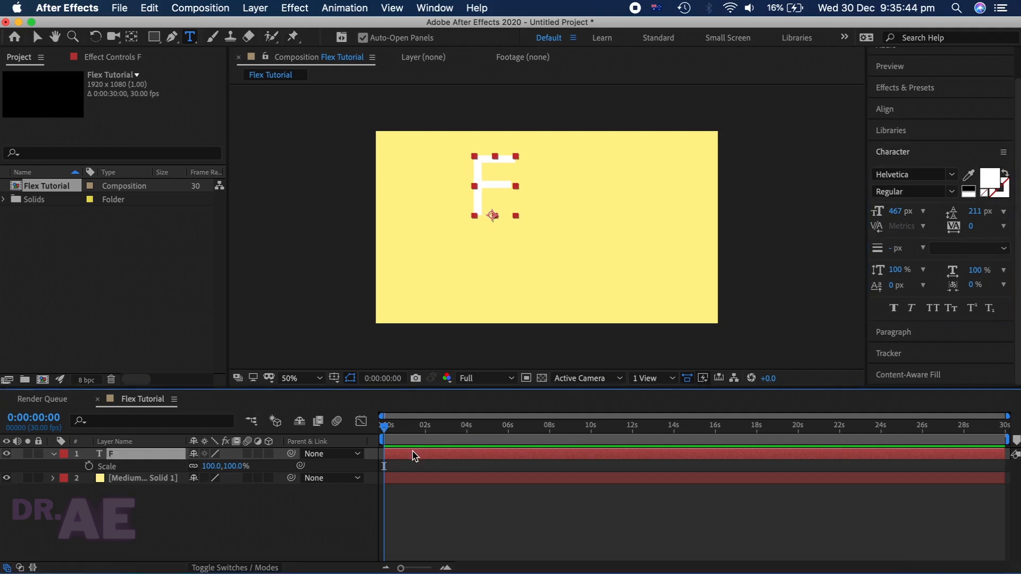
pyautogui.press('v')
pyautogui.moveTo(487, 183); pyautogui.dragTo(429, 205)
pyautogui.click(406, 520)
# Step: Duplicate the F text layer three times
pyautogui.click(404, 457)
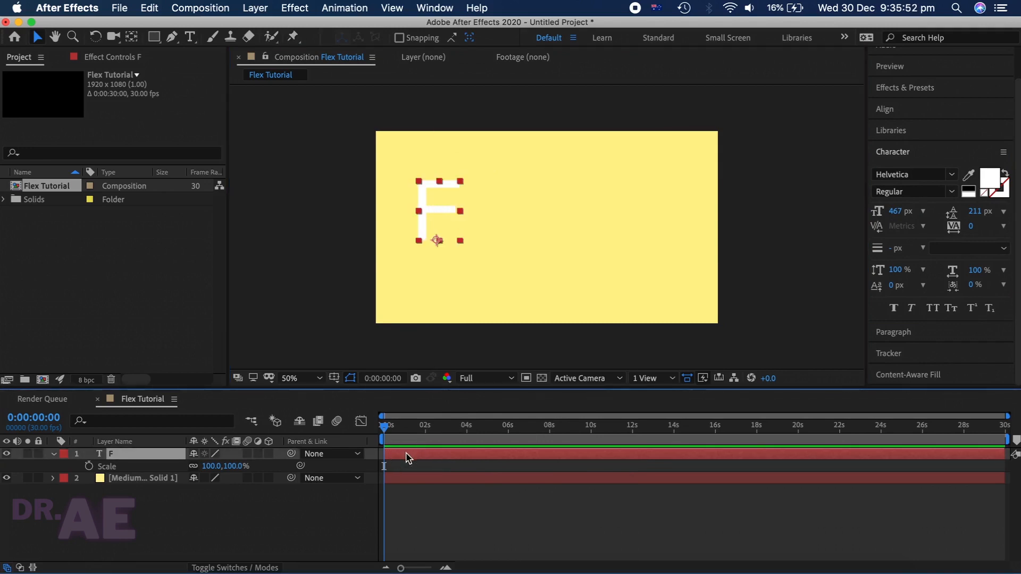
pyautogui.press('super+d')
pyautogui.press('super+d')
pyautogui.press('super+d')
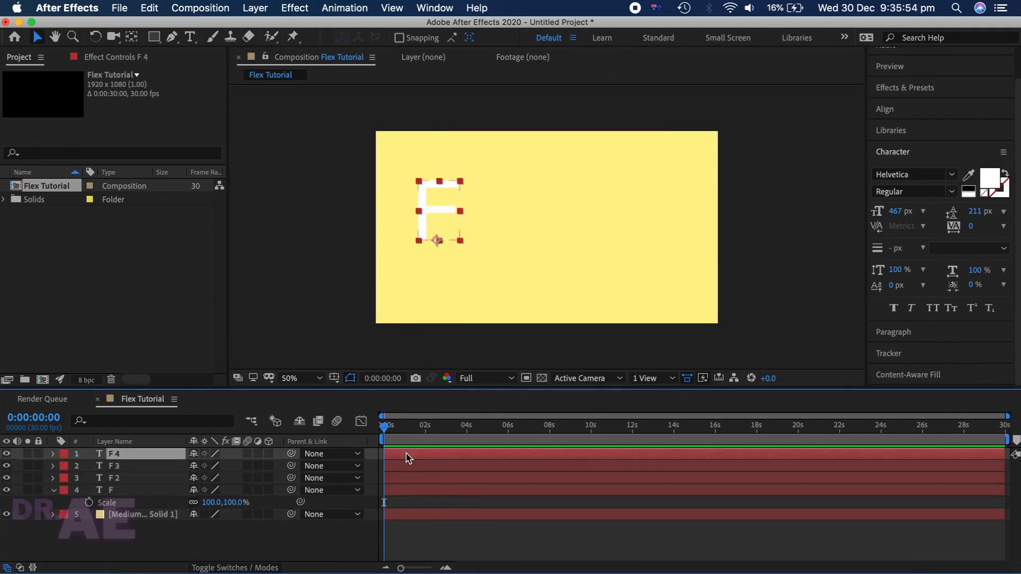
# Step: Spread the three copies out in a row by setting the X positions of F 2, F 3 and F 4 to about 622, 899 and 1173
pyautogui.click(397, 478)
pyautogui.press('p')
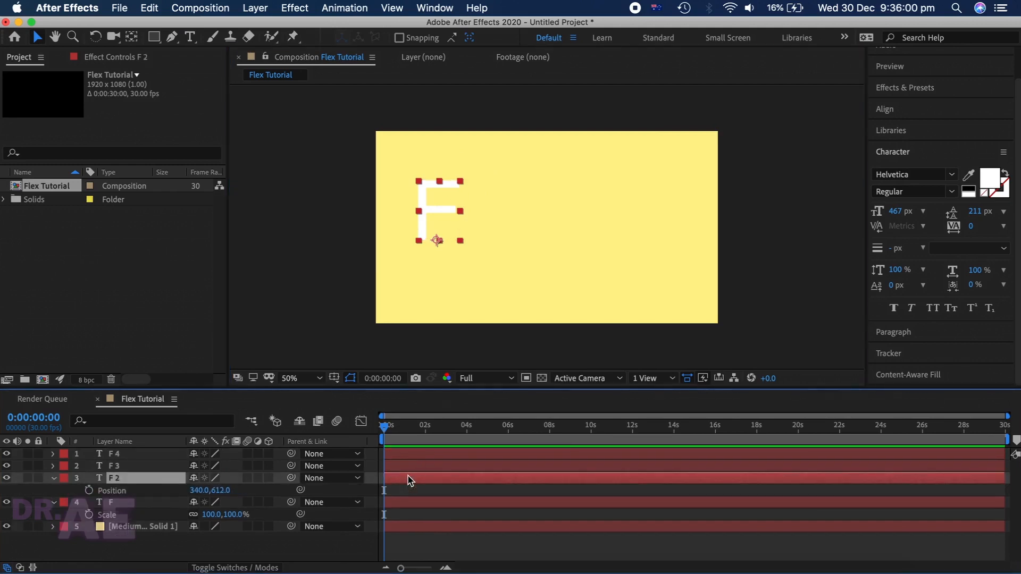
pyautogui.moveTo(197, 497); pyautogui.dragTo(398, 497)
pyautogui.click(424, 470)
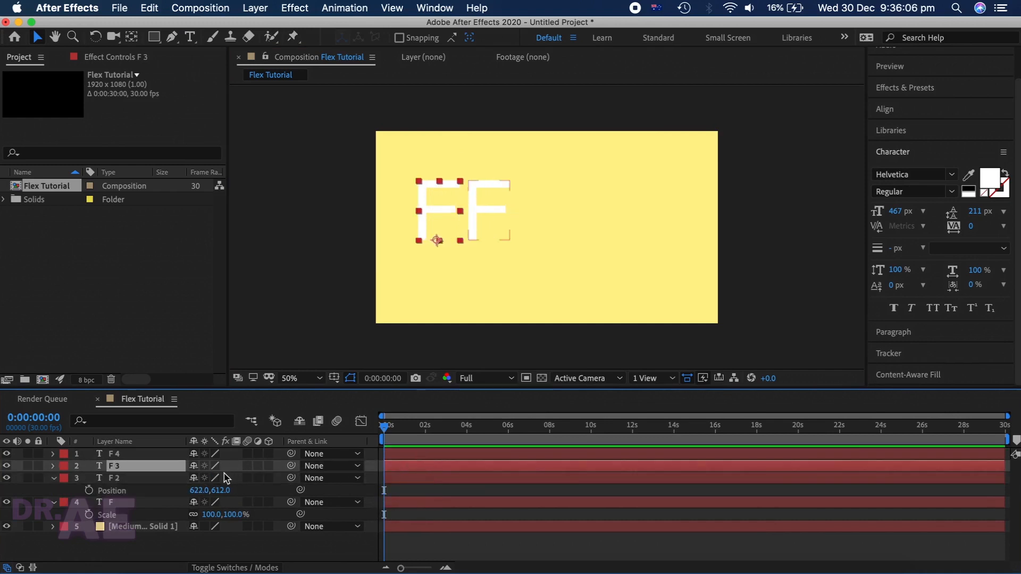
pyautogui.press('p')
pyautogui.moveTo(198, 478); pyautogui.dragTo(580, 481)
pyautogui.click(425, 454)
pyautogui.press('p')
pyautogui.moveTo(197, 465); pyautogui.dragTo(219, 466)
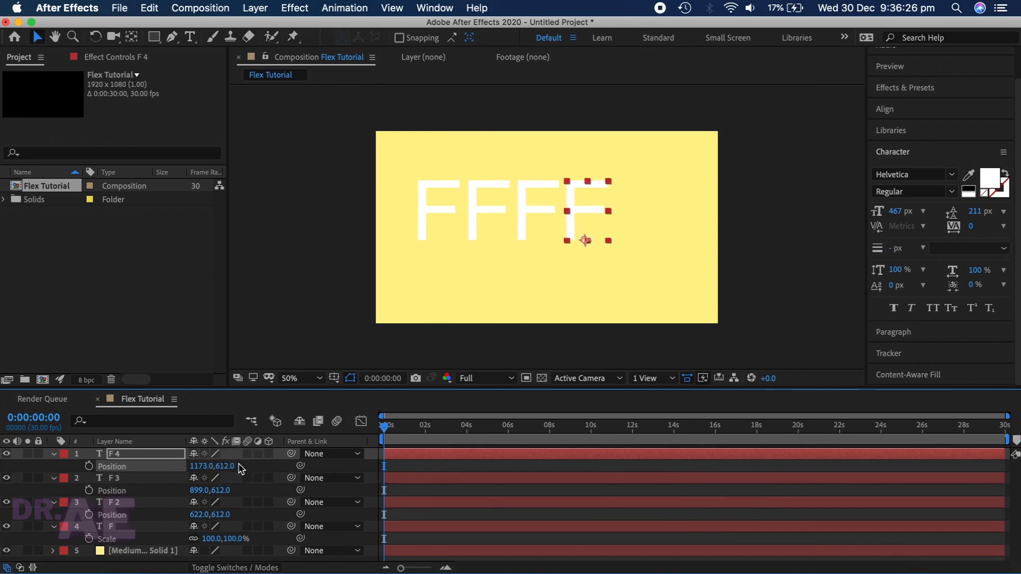
# Step: Shift all four letter layers together to centre the row in the frame, placing F 4 at about 1342, 705
pyautogui.click(393, 456)
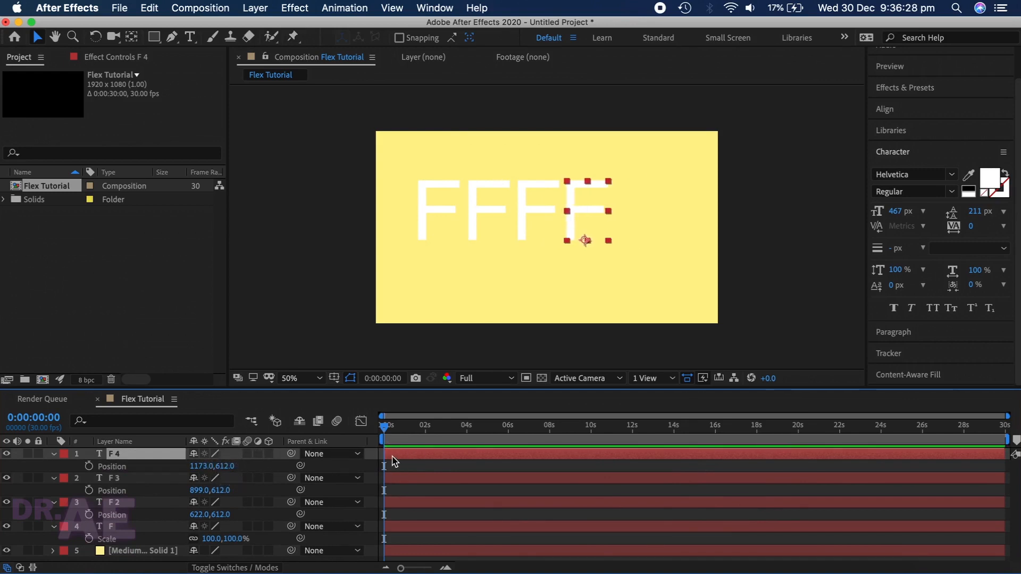
pyautogui.keyDown('shift'); pyautogui.click(411, 529); pyautogui.keyUp('shift')
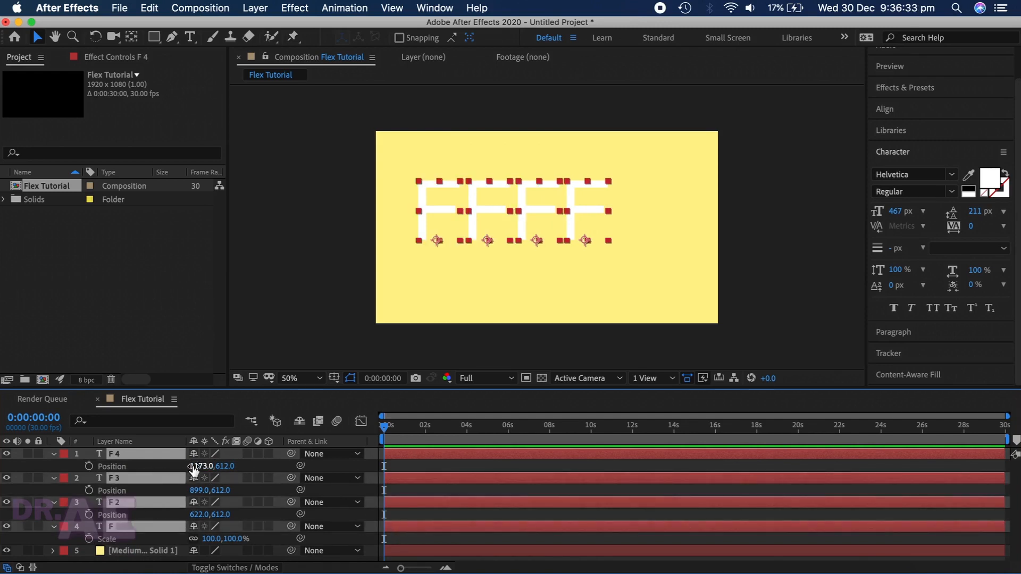
pyautogui.moveTo(193, 466); pyautogui.dragTo(319, 472)
pyautogui.moveTo(225, 466); pyautogui.dragTo(314, 468)
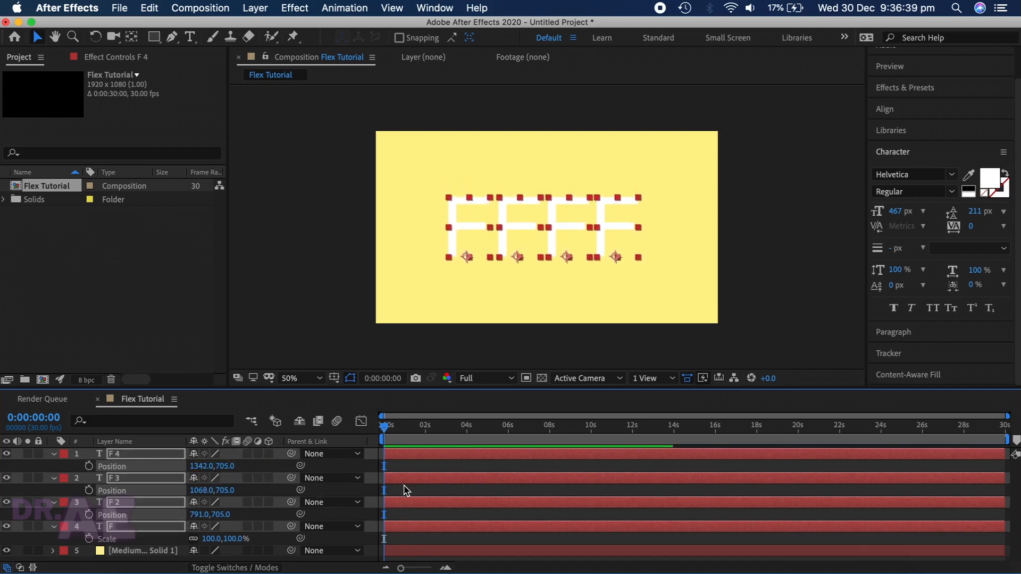
pyautogui.click(404, 490)
# Step: Replace the second letter in the row with L and the third letter with E
pyautogui.doubleClick(508, 237)
pyautogui.press('BackSpace')
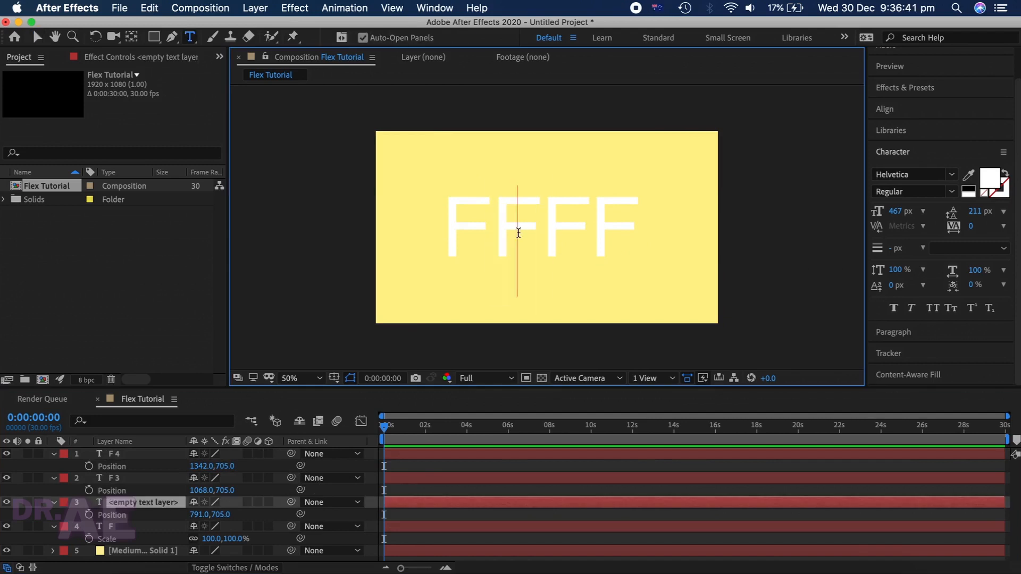
pyautogui.write('L')
pyautogui.doubleClick(556, 234)
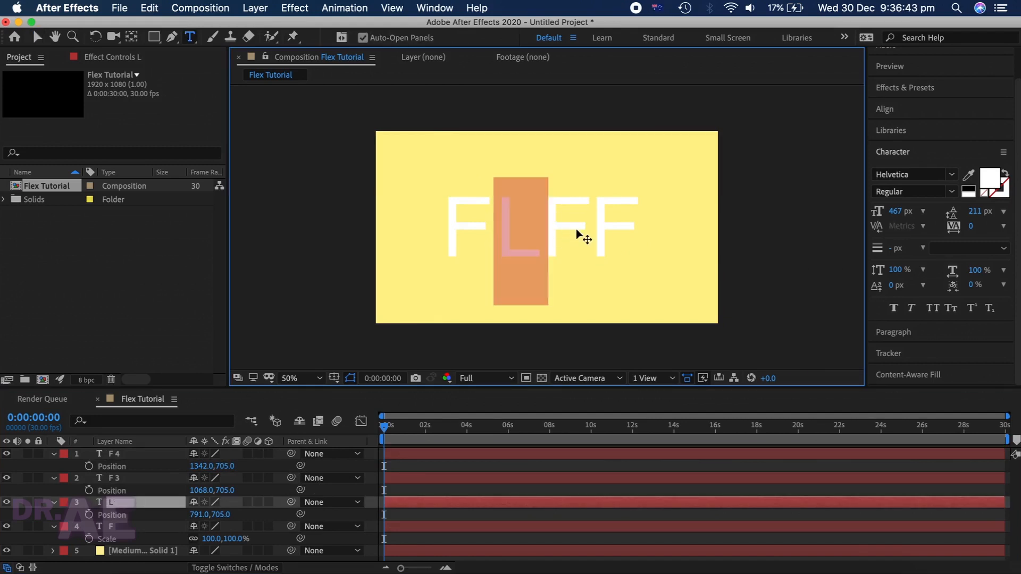
pyautogui.click(408, 481)
pyautogui.doubleClick(580, 230)
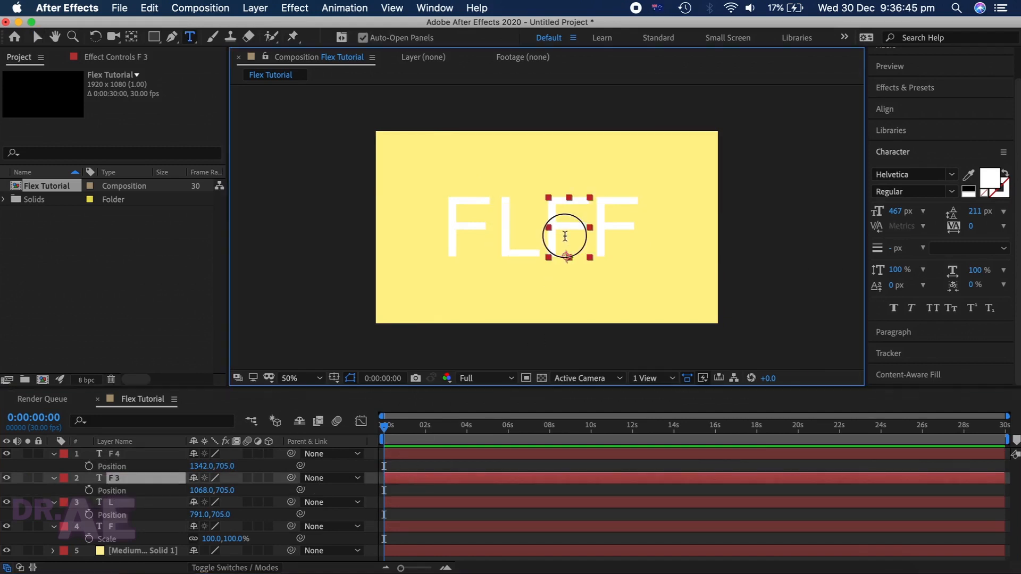
pyautogui.press('BackSpace')
pyautogui.write('E')
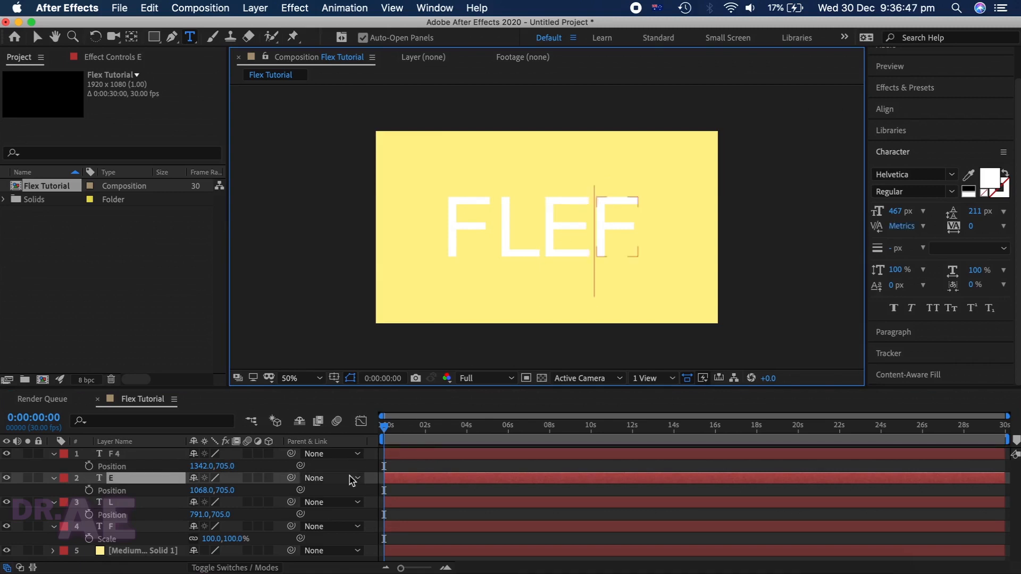
# Step: Replace the last letter in the row with X to complete the word FLEX
pyautogui.click(403, 455)
pyautogui.doubleClick(623, 249)
pyautogui.press('BackSpace')
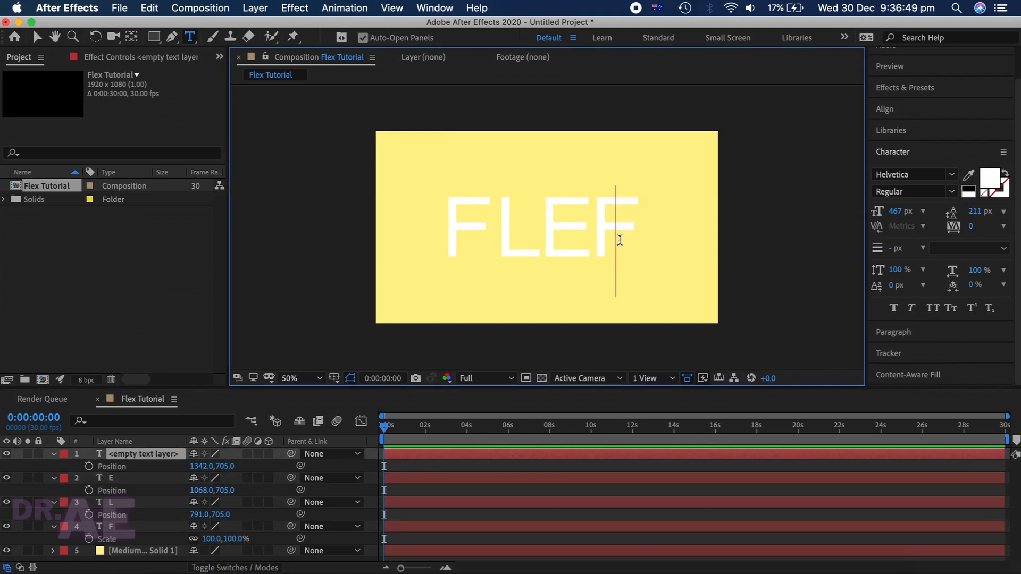
pyautogui.write('X')
pyautogui.click(433, 492)
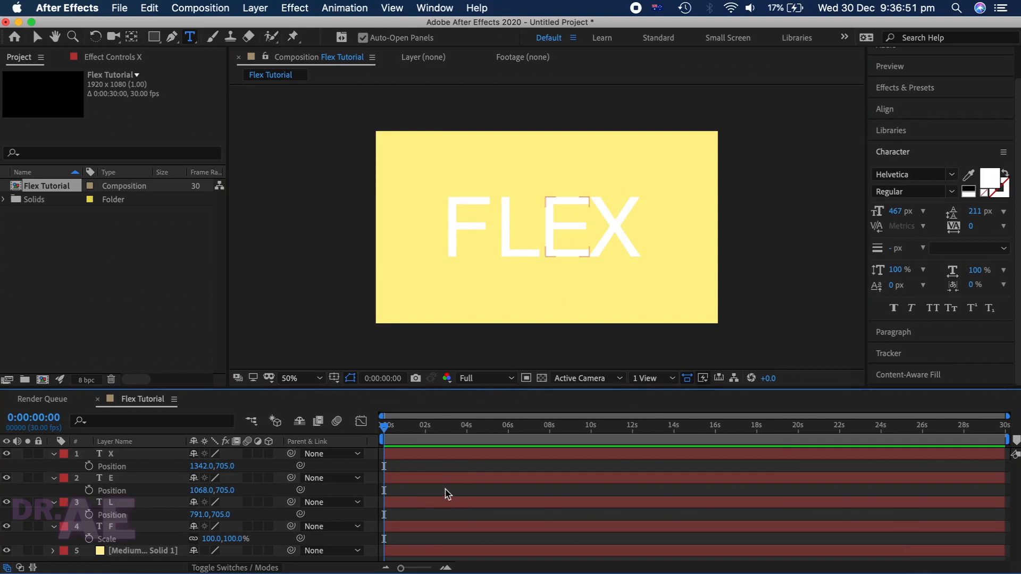
# Step: Shift the X slightly away from the E by setting its horizontal position to about 1374
pyautogui.click(404, 456)
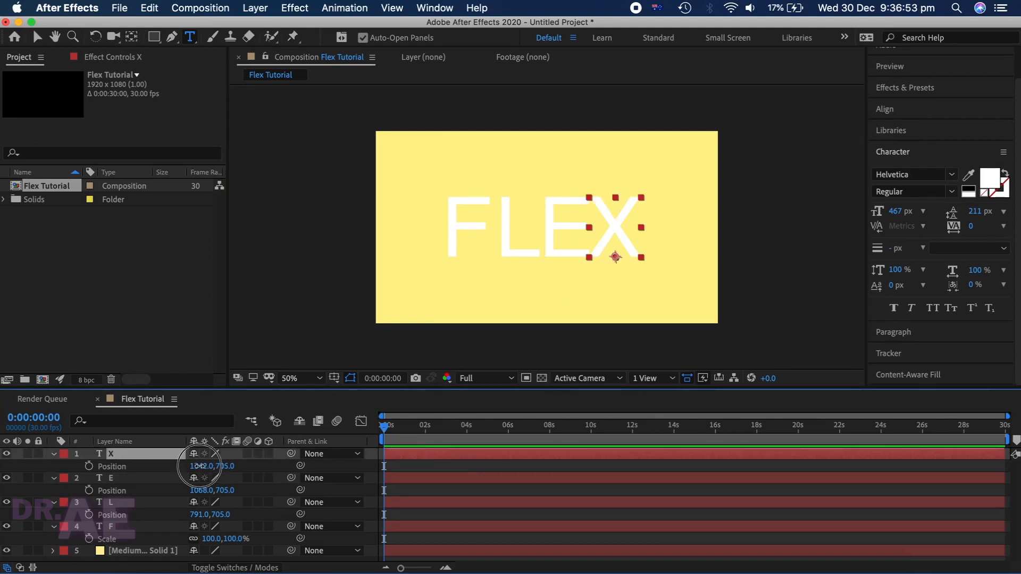
pyautogui.moveTo(213, 467); pyautogui.dragTo(219, 466)
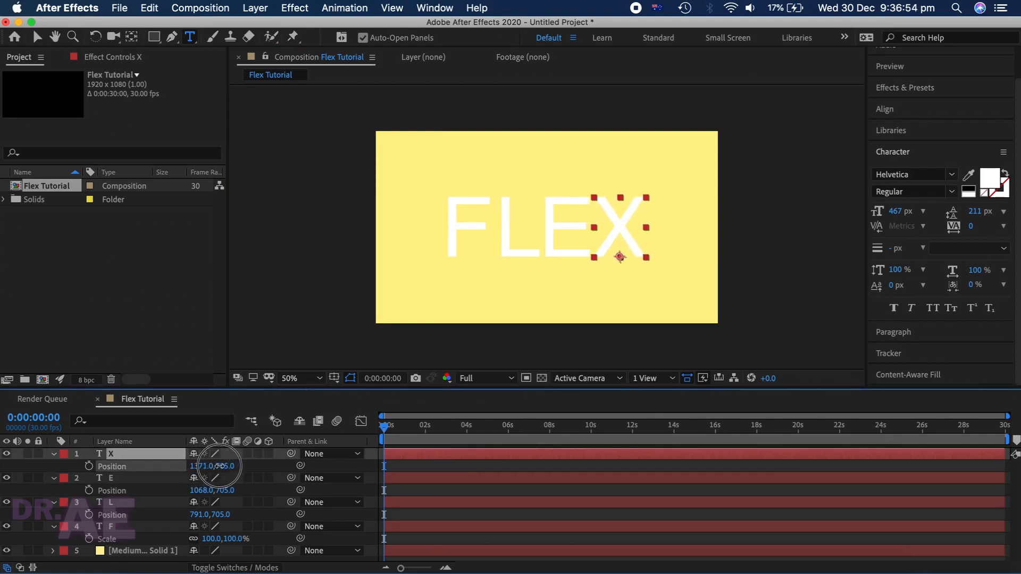
pyautogui.click(420, 467)
# Step: Place puppet pins on the F layer at the arm tips, the two stem junctions and the foot of the stem
pyautogui.click(399, 529)
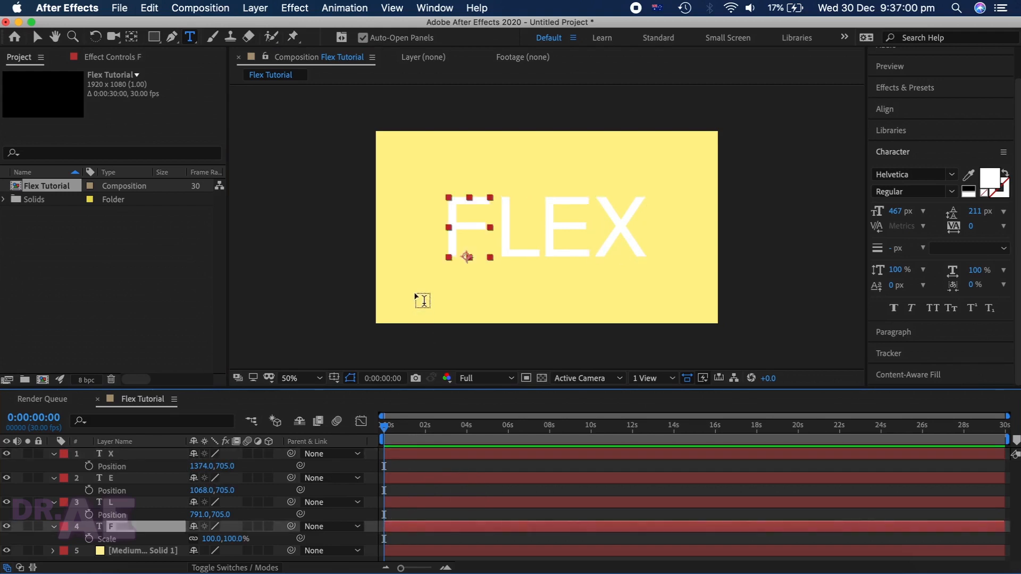
pyautogui.press('v')
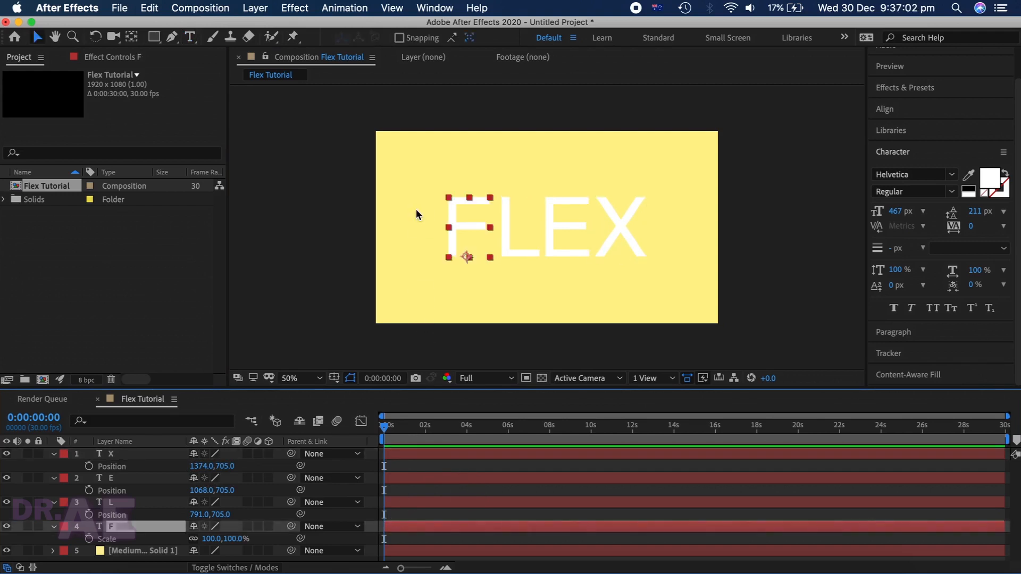
pyautogui.press('.')
pyautogui.press('.')
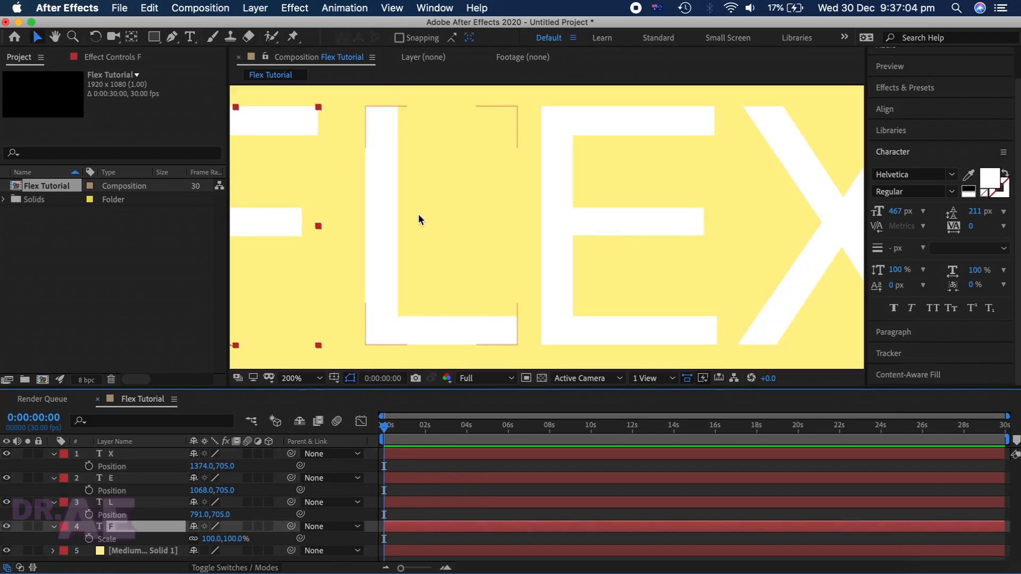
pyautogui.press(',')
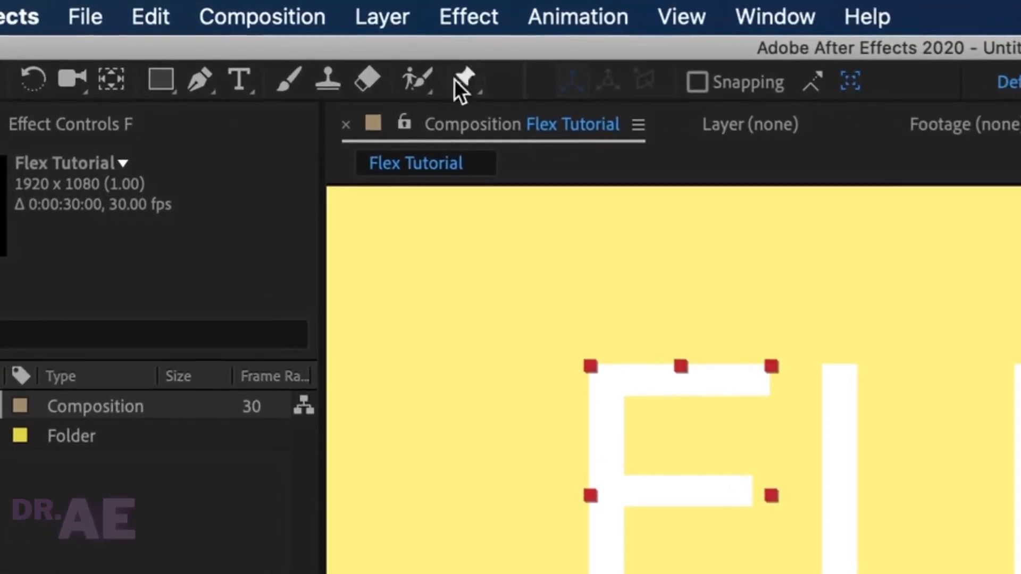
pyautogui.click(471, 79)
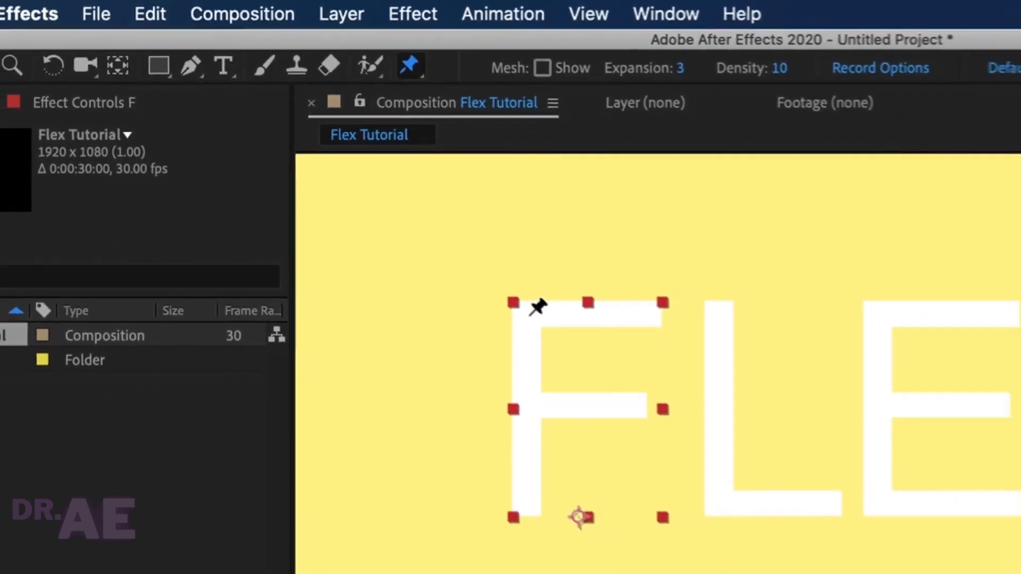
pyautogui.click(530, 314)
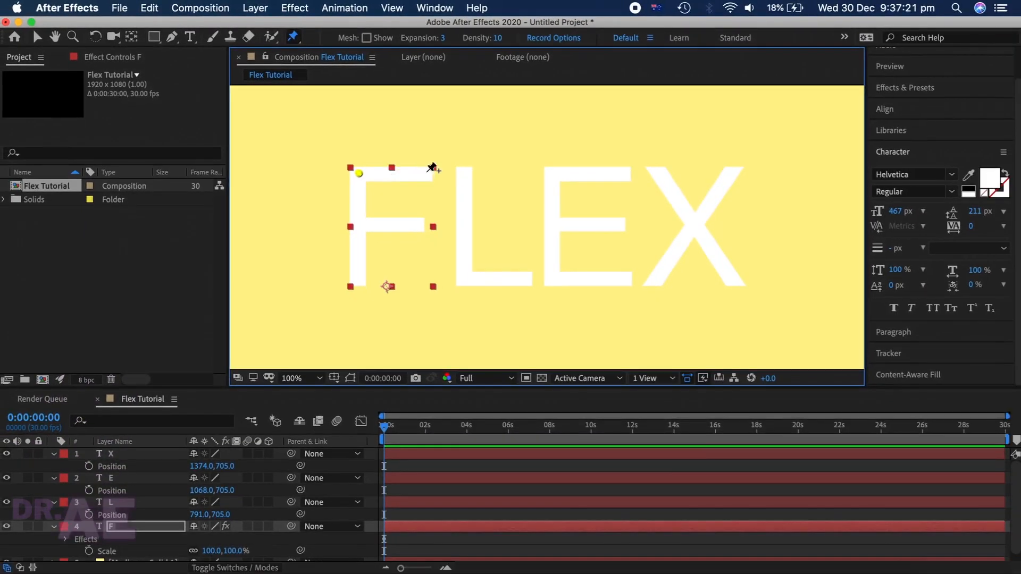
pyautogui.click(428, 174)
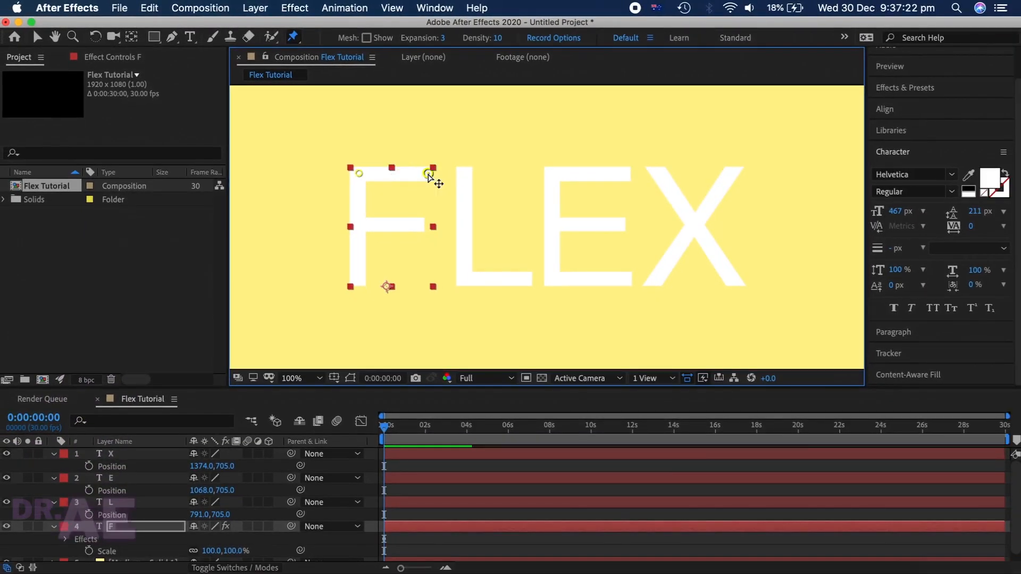
pyautogui.click(359, 228)
pyautogui.click(421, 225)
pyautogui.click(356, 282)
# Step: Add puppet pins midway along the F's two arms and midway along the upper and lower parts of its stem
pyautogui.click(391, 225)
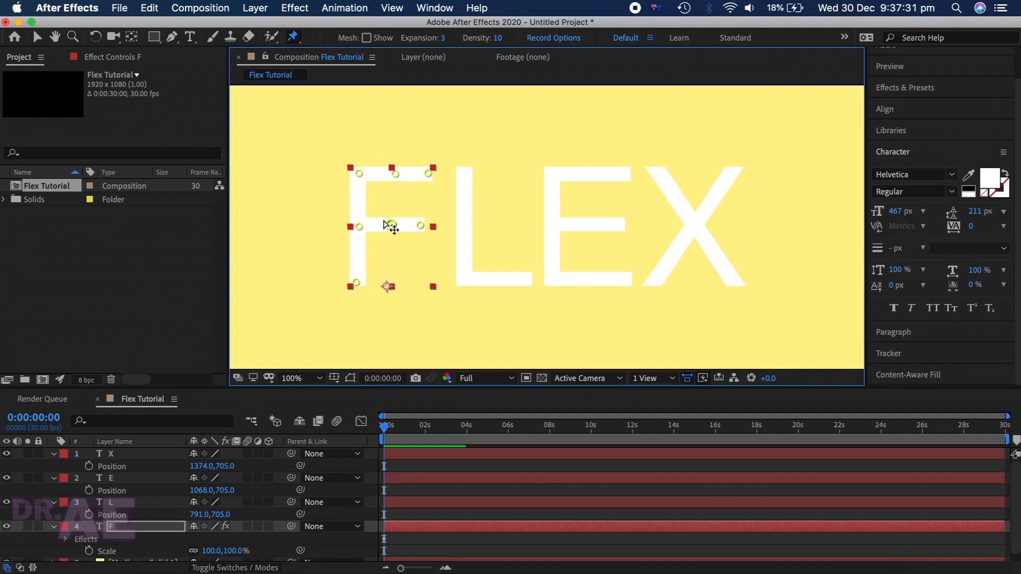
pyautogui.click(396, 174)
pyautogui.click(358, 200)
pyautogui.click(358, 257)
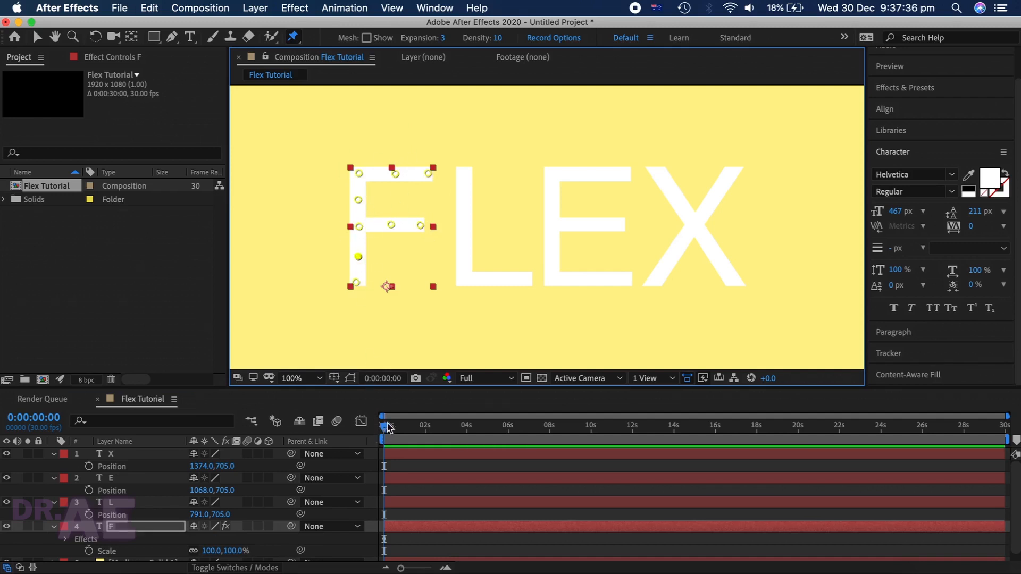
# Step: Place five puppet pins on the L at the stem's top and middle, the corner, and the foot's end and middle
pyautogui.click(394, 528)
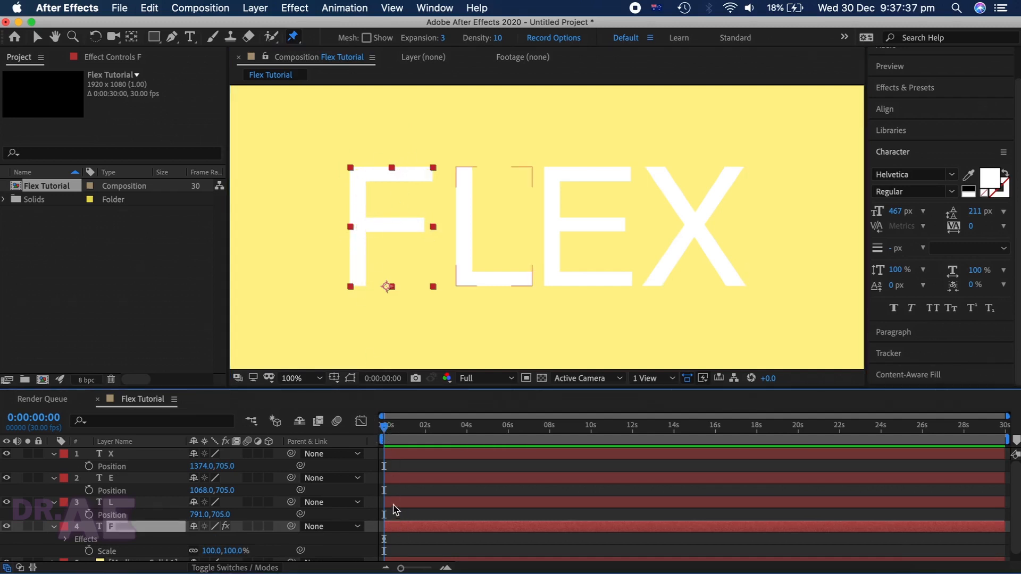
pyautogui.click(396, 506)
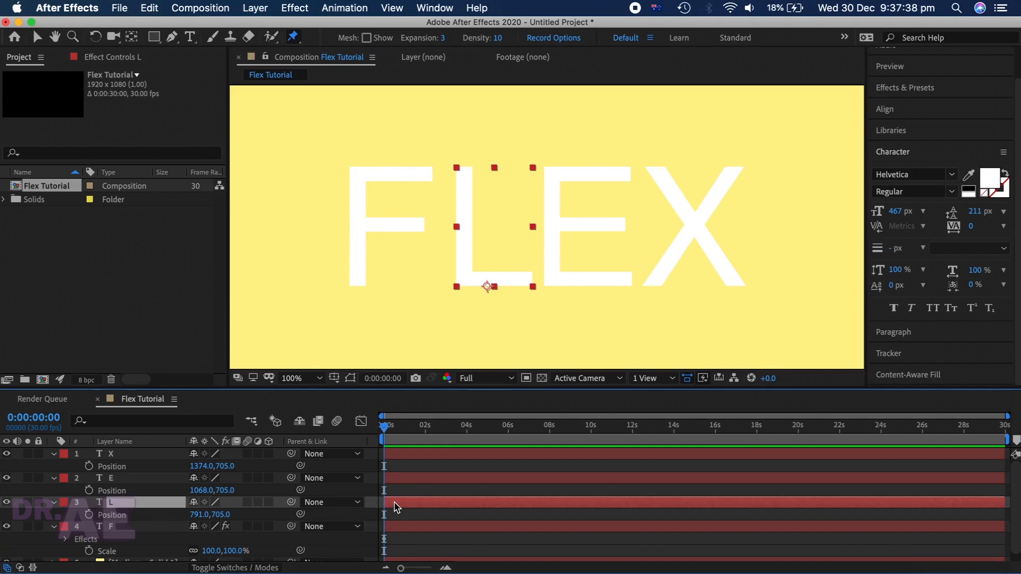
pyautogui.click(465, 175)
pyautogui.click(465, 228)
pyautogui.click(466, 278)
pyautogui.click(526, 278)
pyautogui.click(497, 278)
# Step: Place puppet pins on the E at the start, middle and end of each of its three arms
pyautogui.click(396, 478)
pyautogui.click(626, 173)
pyautogui.click(592, 174)
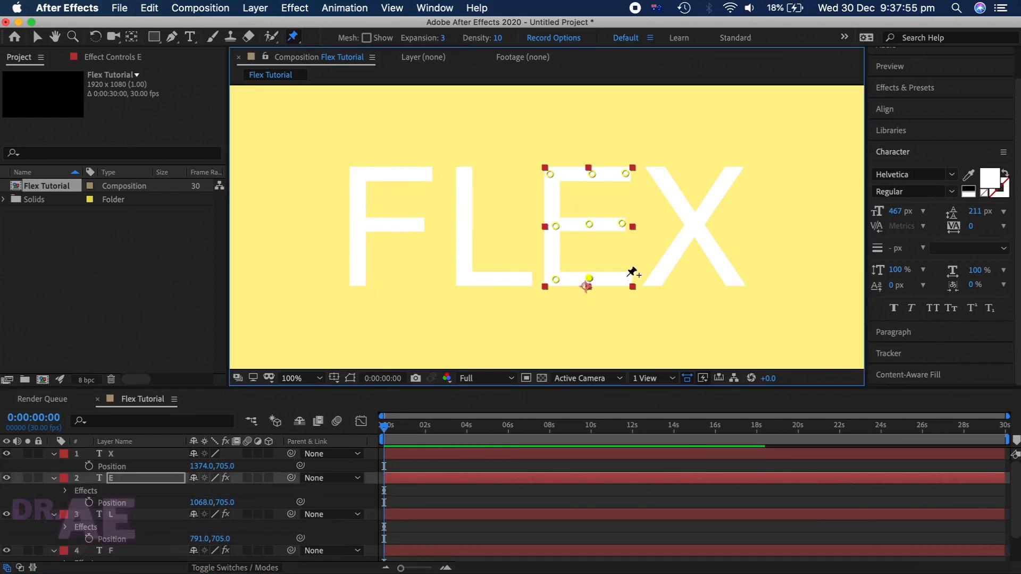
# Step: Place puppet pins on the X at its four tips, its centre and midway along each half-stroke
pyautogui.click(395, 454)
pyautogui.click(733, 173)
pyautogui.click(659, 174)
pyautogui.click(678, 197)
pyautogui.click(714, 197)
pyautogui.click(695, 223)
pyautogui.click(673, 254)
pyautogui.click(656, 281)
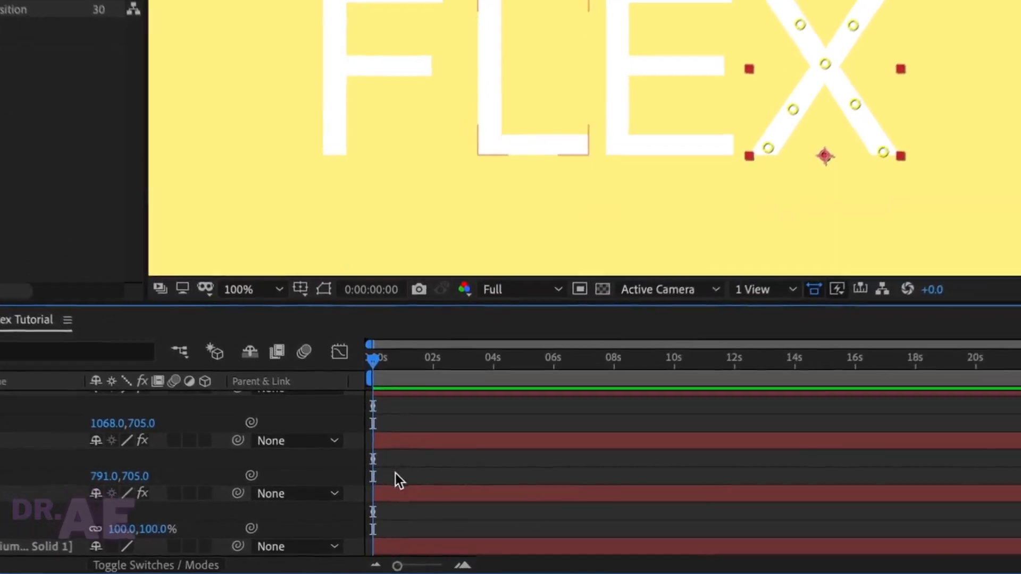
# Step: At 0:00:04:29, bend the F by lowering its mid-arm pins and bowing the stem right, with the middle junction pin at about 464, 552
pyautogui.click(392, 492)
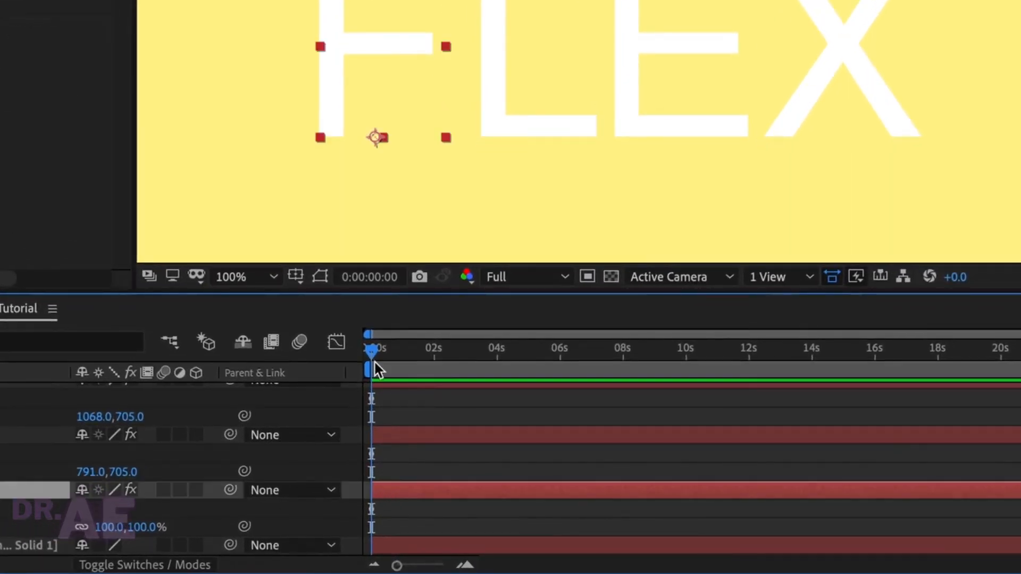
pyautogui.moveTo(375, 356); pyautogui.dragTo(531, 351)
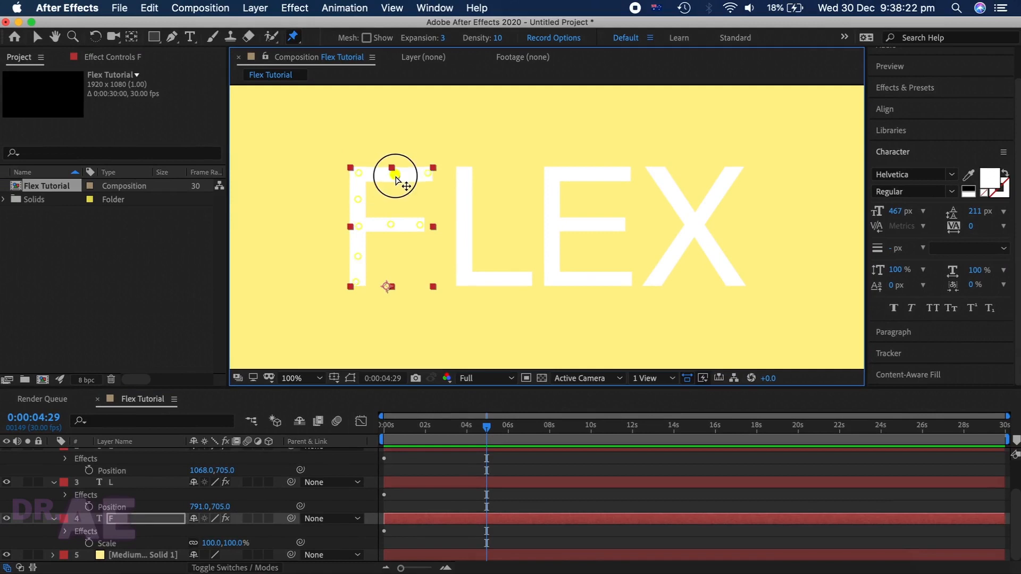
pyautogui.moveTo(395, 180); pyautogui.dragTo(396, 187)
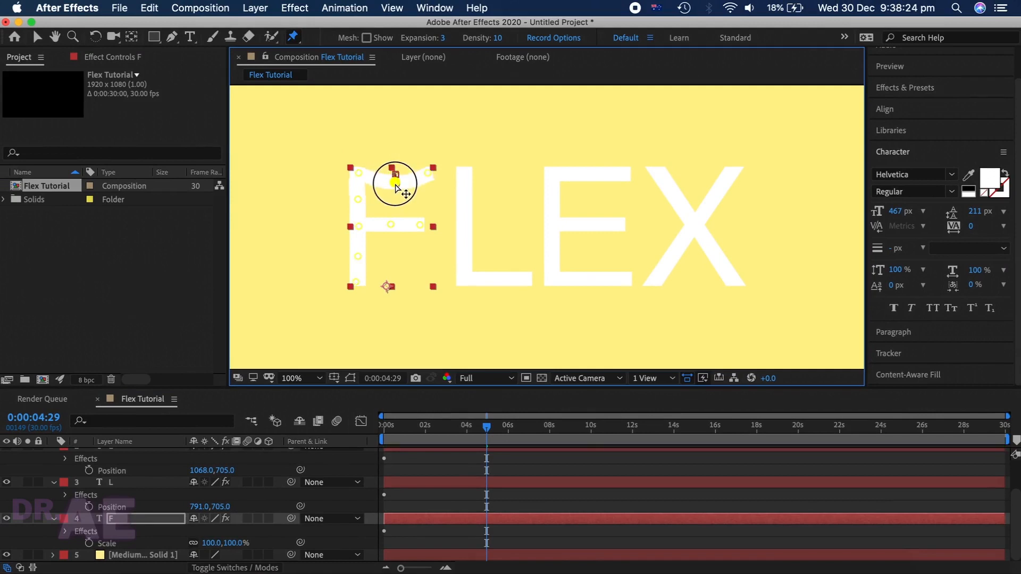
pyautogui.moveTo(391, 224); pyautogui.dragTo(392, 233)
pyautogui.moveTo(359, 200); pyautogui.dragTo(369, 205)
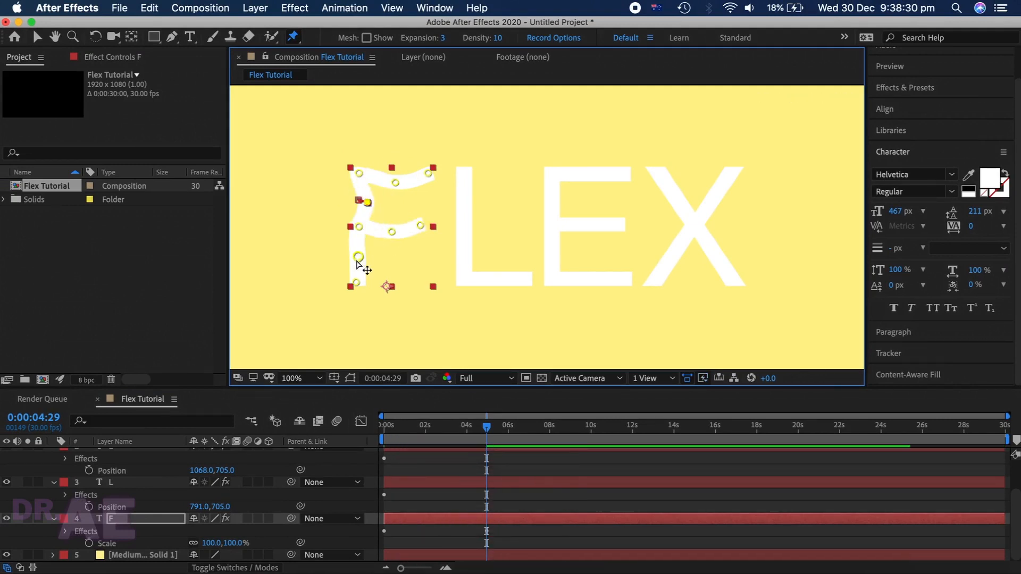
pyautogui.moveTo(357, 262); pyautogui.dragTo(374, 235)
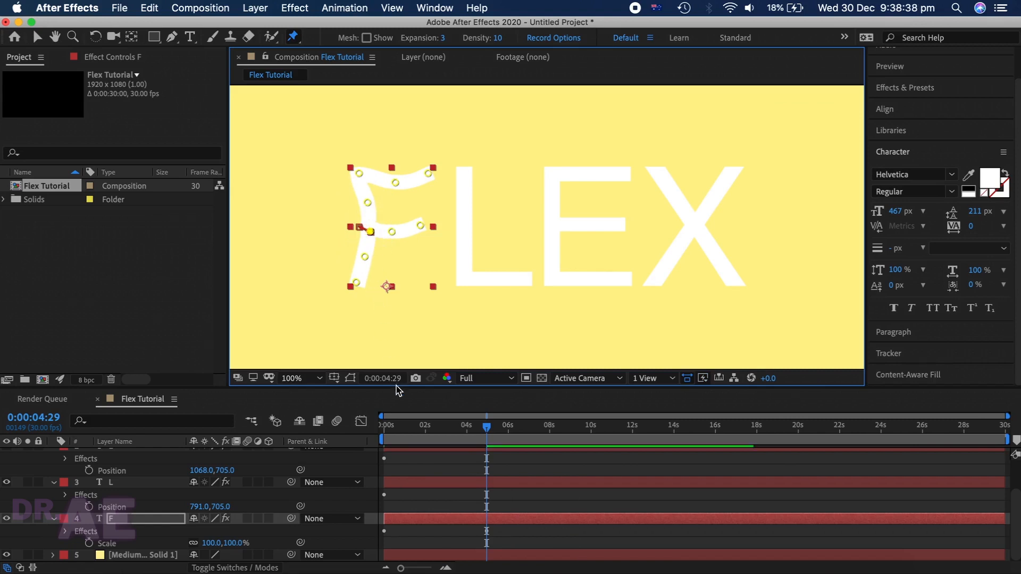
# Step: Bend the L at the same time by moving its mid-stem pin right and raising the middle of its foot
pyautogui.click(491, 482)
pyautogui.click(465, 173)
pyautogui.moveTo(464, 227); pyautogui.dragTo(476, 228)
pyautogui.moveTo(500, 279); pyautogui.dragTo(502, 269)
# Step: Flex the E by raising its top and middle arm tips and lowering the bottom arm tip to about 1152, 714
pyautogui.scroll(3, 490, 481)
pyautogui.click(491, 490)
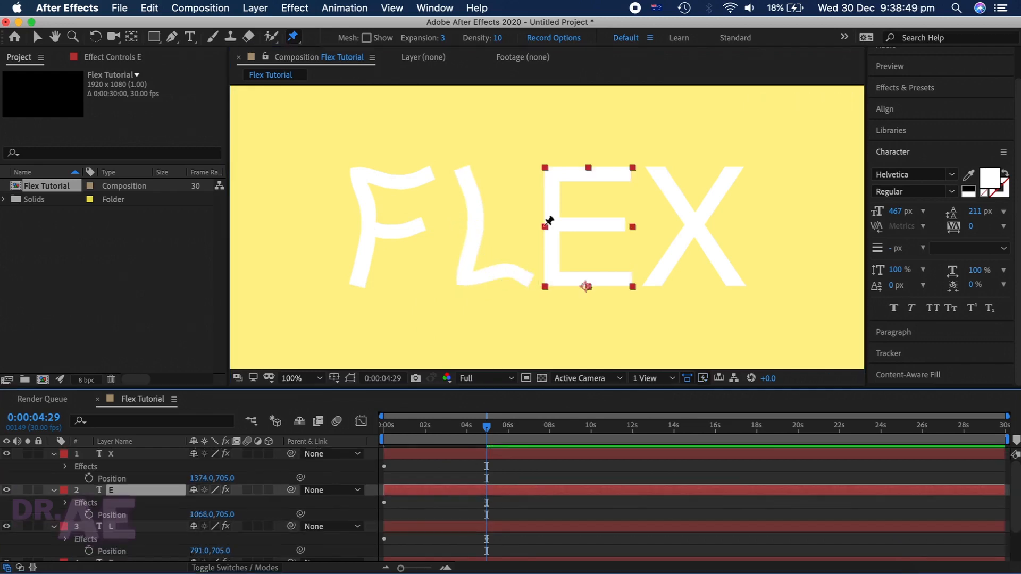
pyautogui.moveTo(627, 173); pyautogui.dragTo(624, 160)
pyautogui.moveTo(619, 225); pyautogui.dragTo(615, 212)
pyautogui.moveTo(629, 278); pyautogui.dragTo(616, 287)
# Step: Curve the X by shifting the four pins midway along its half-strokes, placing the lower-right one at about 1414, 614
pyautogui.click(490, 453)
pyautogui.moveTo(713, 199); pyautogui.dragTo(719, 204)
pyautogui.moveTo(674, 253); pyautogui.dragTo(665, 250)
pyautogui.moveTo(714, 254); pyautogui.dragTo(709, 254)
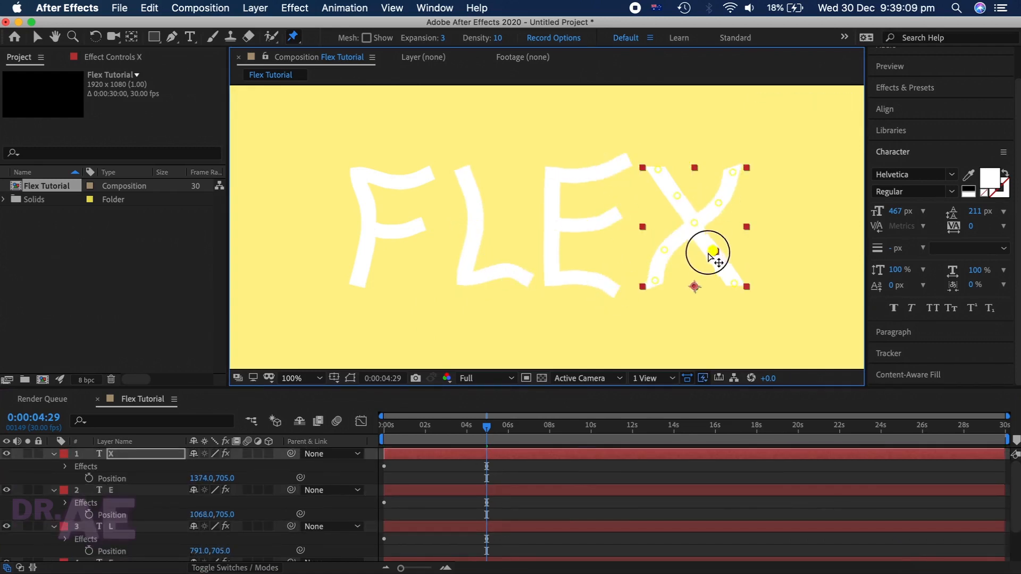
pyautogui.click(681, 203)
pyautogui.moveTo(684, 202); pyautogui.dragTo(685, 191)
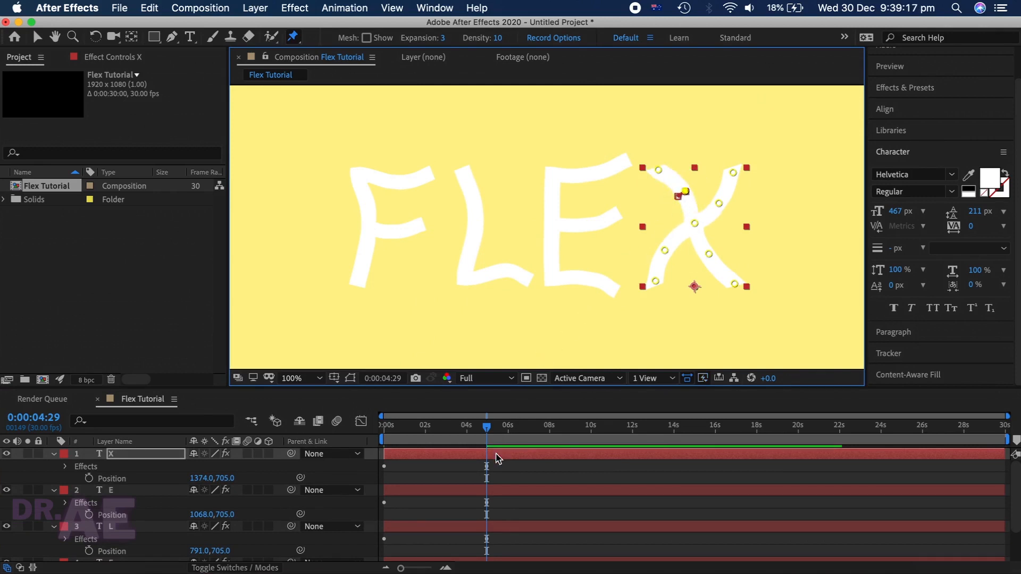
# Step: Reveal the keyframed puppet pin positions of the E, L and F layers in the timeline
pyautogui.scroll(-3, 495, 477)
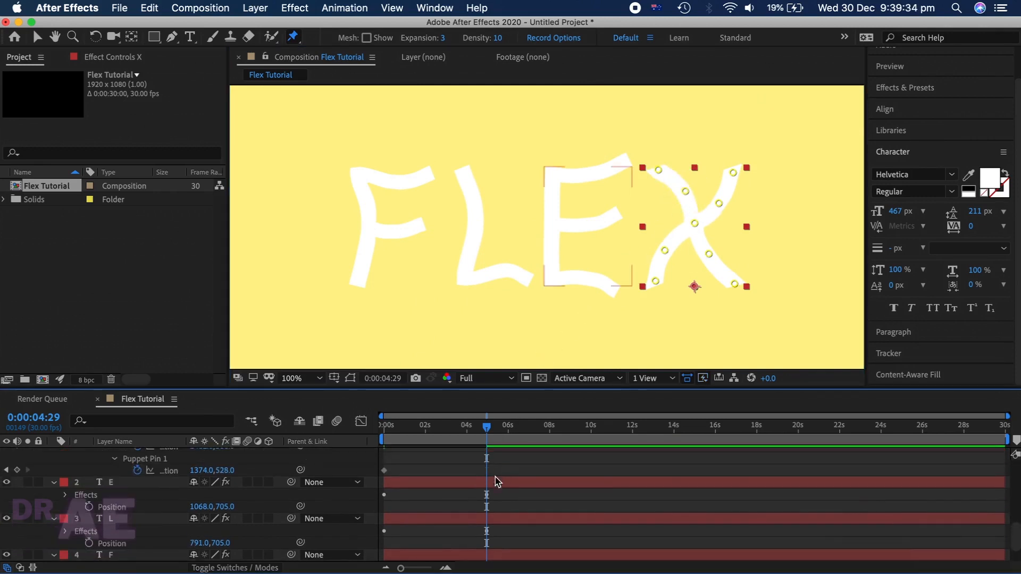
pyautogui.click(498, 482)
pyautogui.press('u')
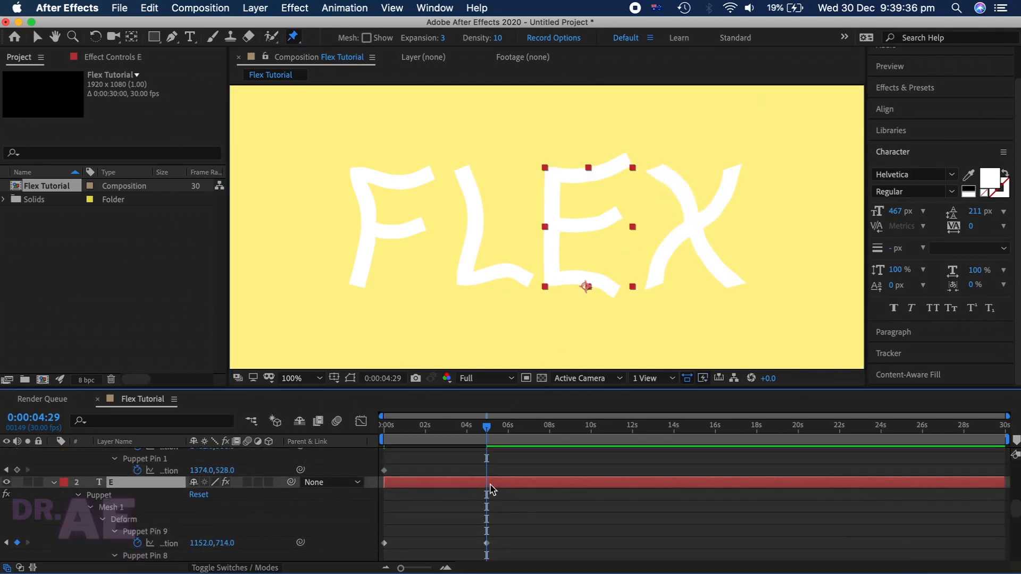
pyautogui.scroll(-8, 490, 489)
pyautogui.click(485, 499)
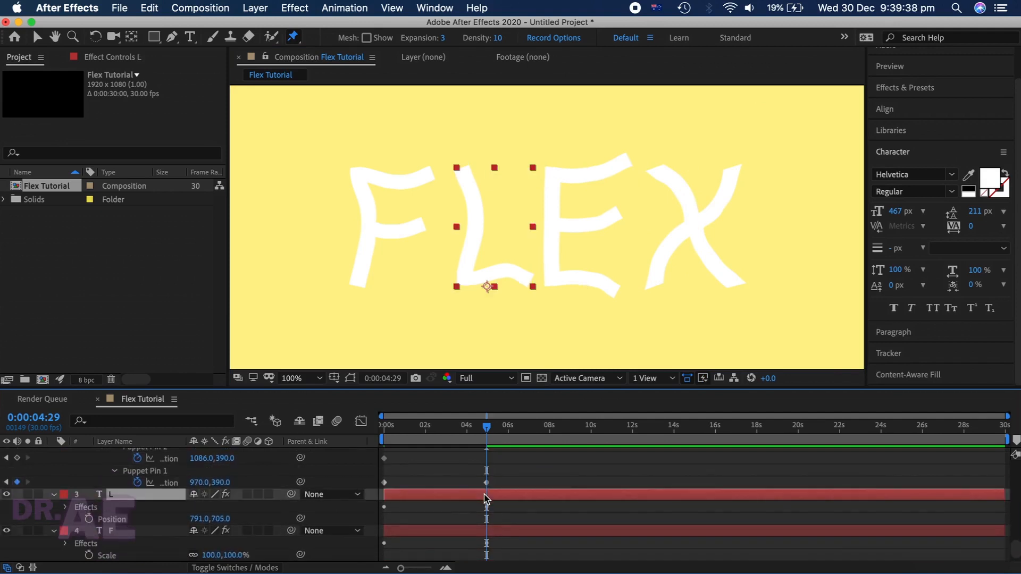
pyautogui.press('u')
pyautogui.scroll(-5, 485, 505)
pyautogui.click(492, 521)
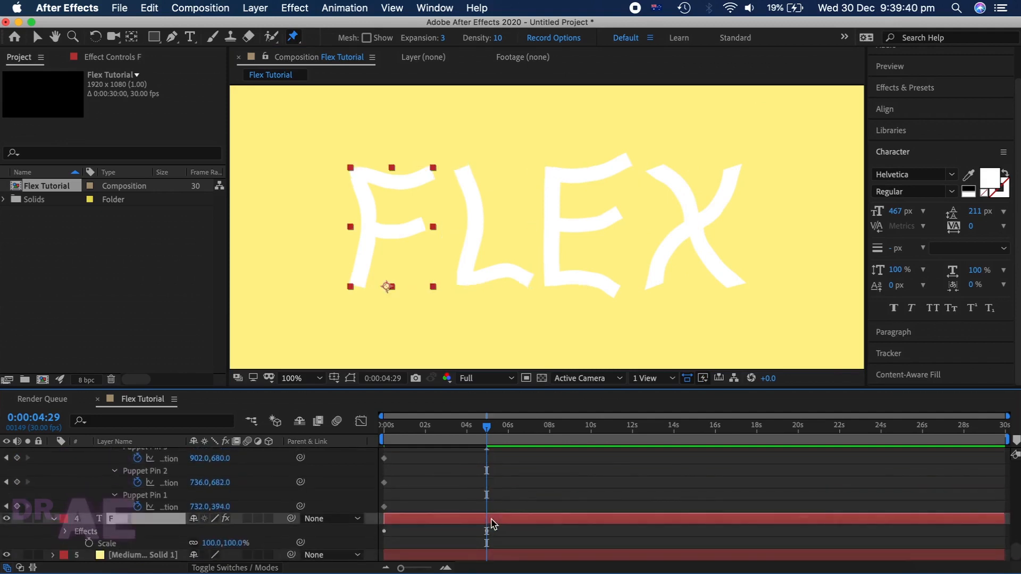
pyautogui.press('u')
pyautogui.scroll(-5, 491, 524)
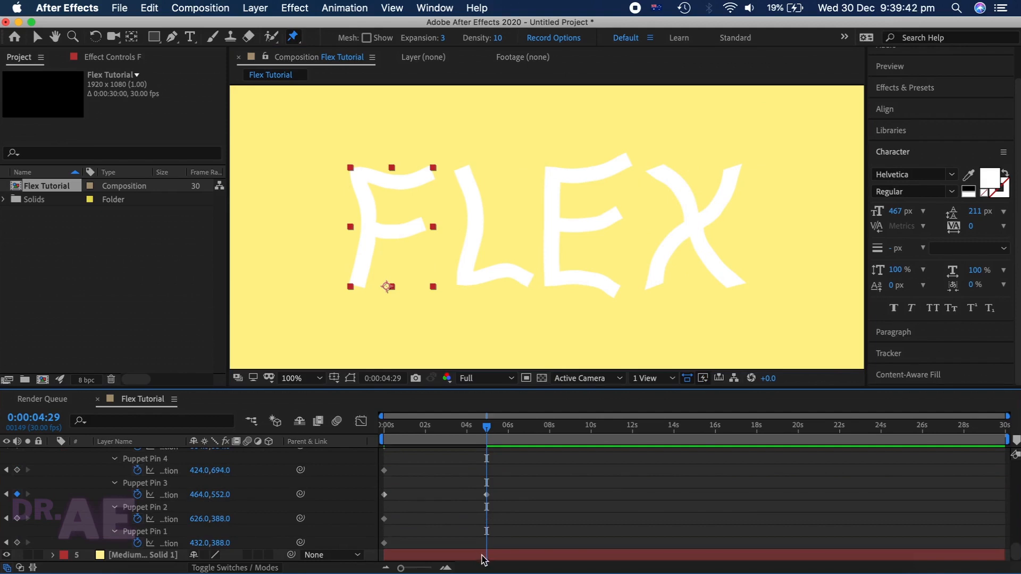
# Step: Select all puppet pin keyframes across the four letter layers and apply Easy Ease to them
pyautogui.click(514, 545)
pyautogui.moveTo(501, 545); pyautogui.dragTo(379, 406)
pyautogui.press('F9')
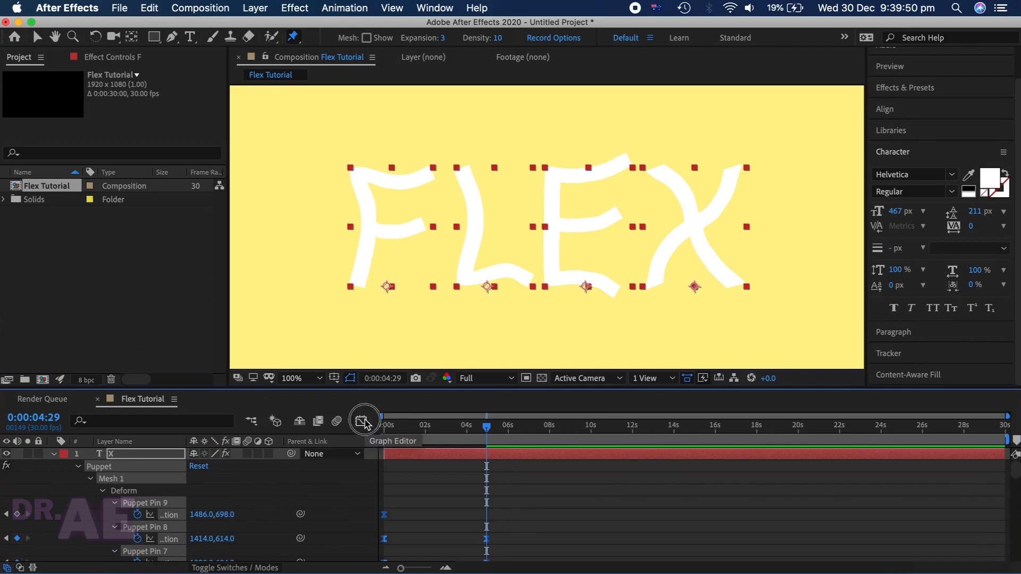
# Step: Reshape the keyframes' speed curves in the Graph Editor so the motion peaks before two seconds and eases out longer
pyautogui.click(363, 422)
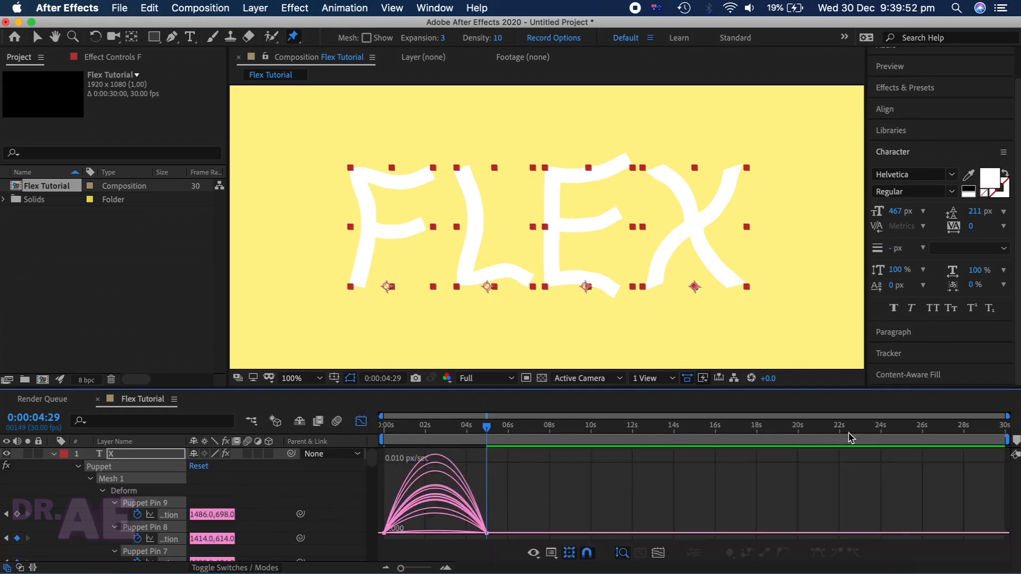
pyautogui.moveTo(1007, 416); pyautogui.dragTo(702, 411)
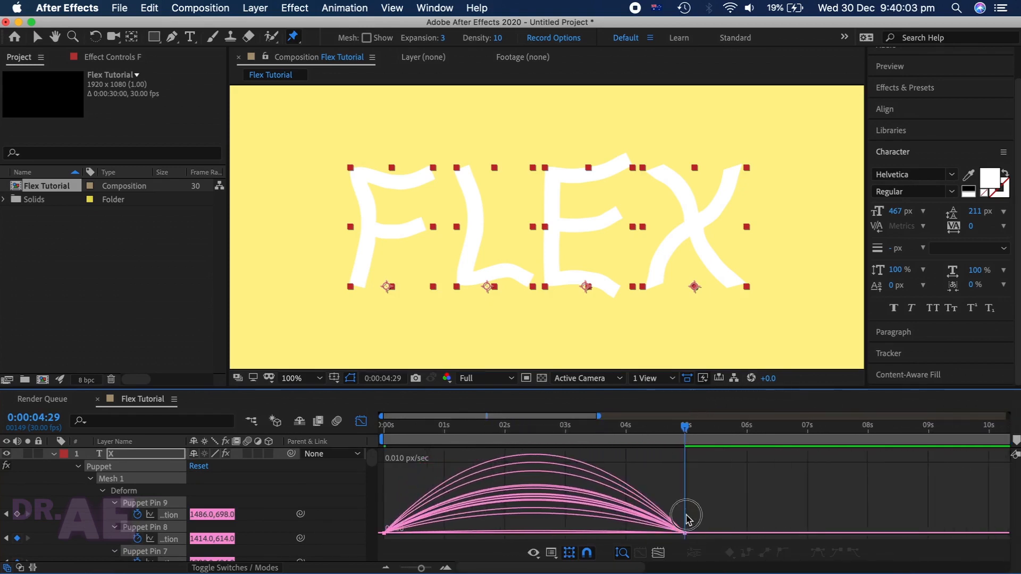
pyautogui.moveTo(687, 519); pyautogui.dragTo(590, 531)
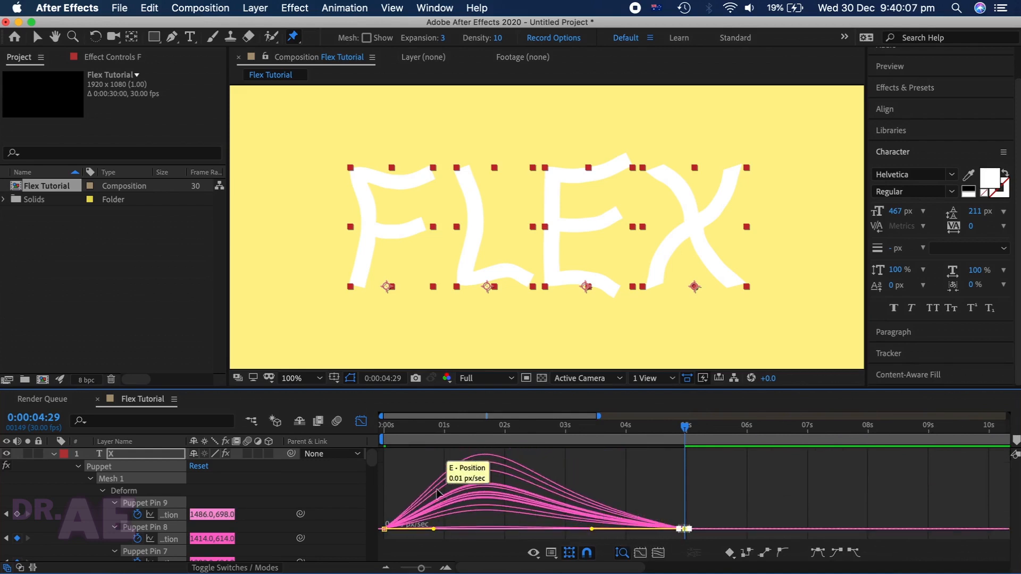
pyautogui.moveTo(380, 496); pyautogui.dragTo(420, 497)
pyautogui.click(361, 421)
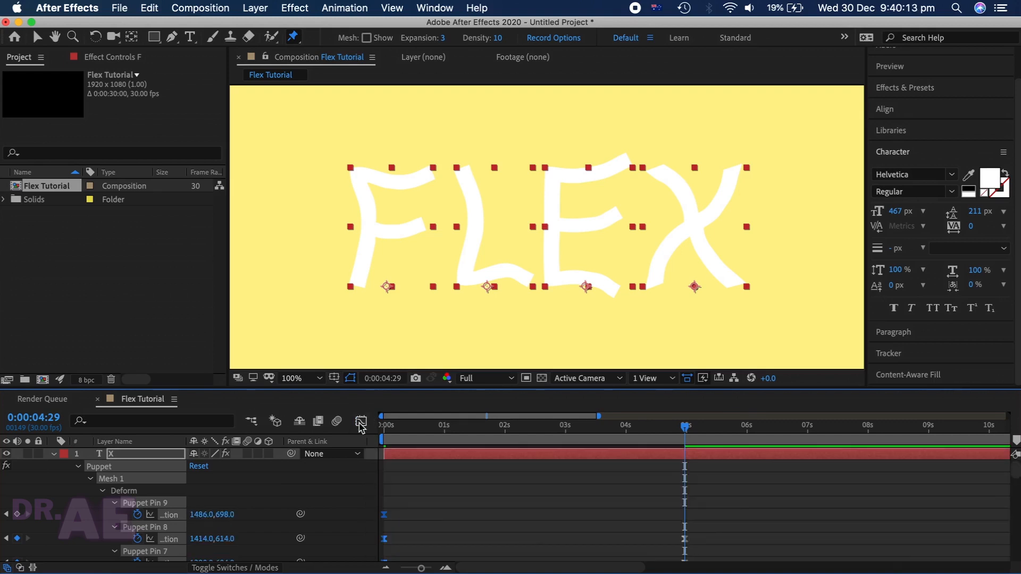
# Step: Enable motion blur on the selected letter layers and return to the start of the timeline
pyautogui.click(247, 454)
pyautogui.moveTo(397, 432); pyautogui.dragTo(368, 433)
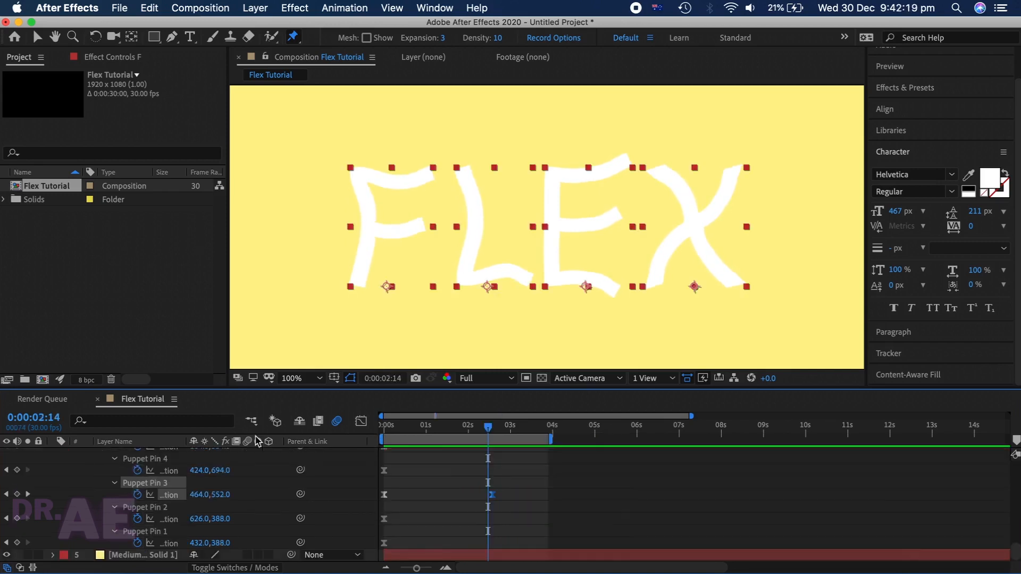
# Step: Move the ending puppet pin keyframes of all letters earlier to about 1.2 seconds and preview the animation from the start
pyautogui.click(466, 526)
pyautogui.moveTo(508, 531); pyautogui.dragTo(463, 424)
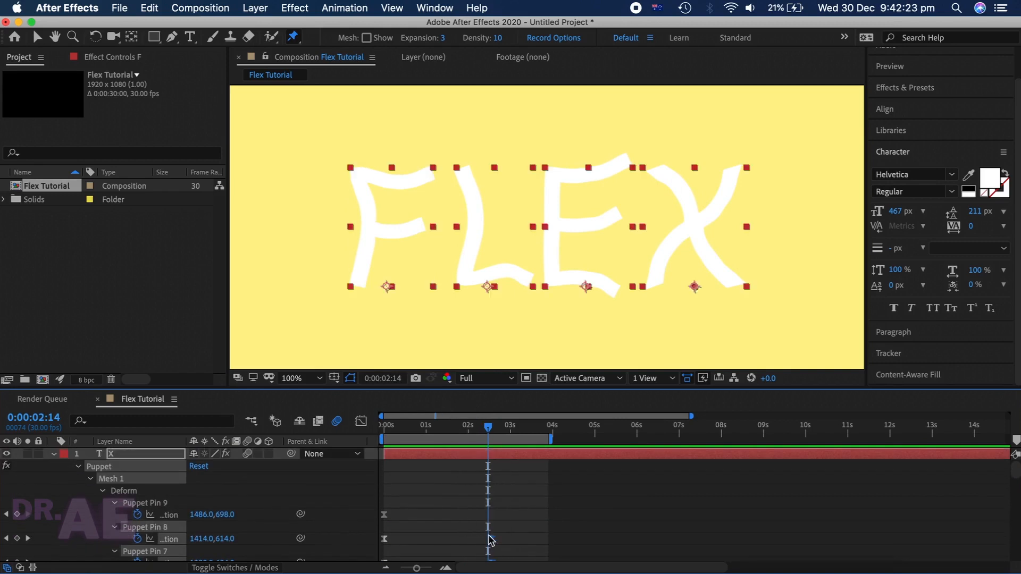
pyautogui.moveTo(491, 540); pyautogui.dragTo(435, 539)
pyautogui.click(404, 431)
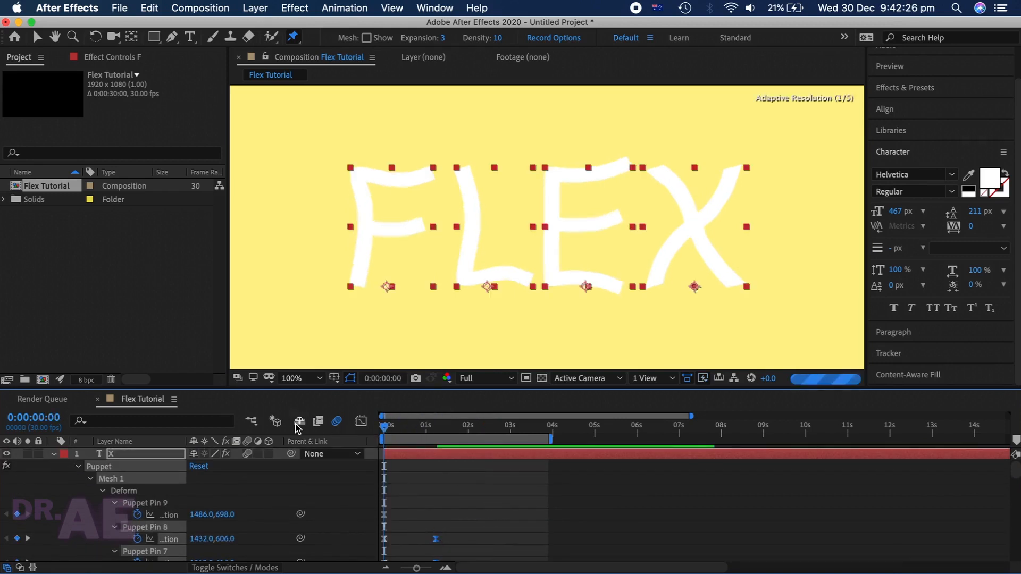
pyautogui.press('space')
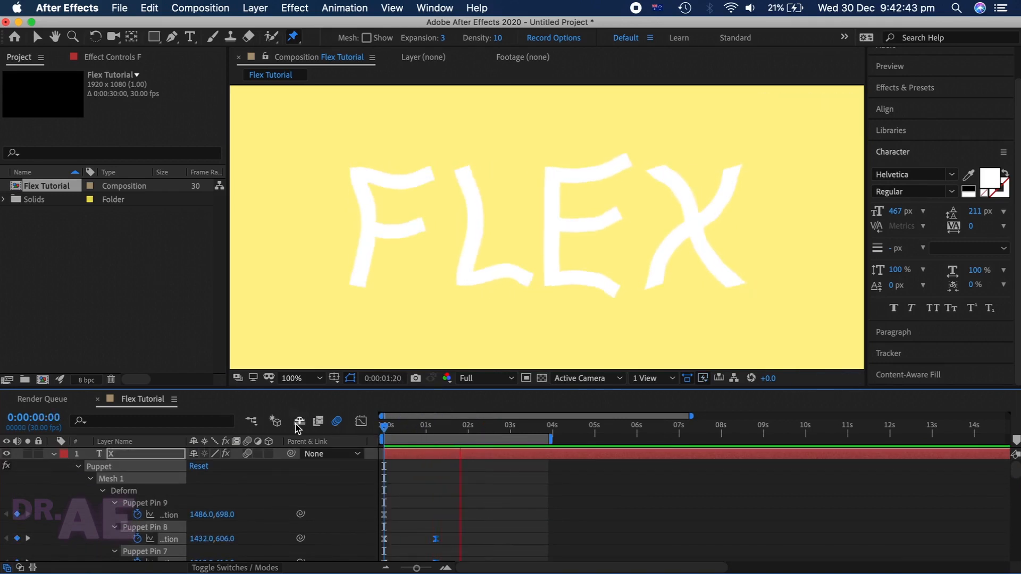
# Step: Stop the preview, deselect the keyframes and collapse the expanded properties of the letter layers
pyautogui.press('space')
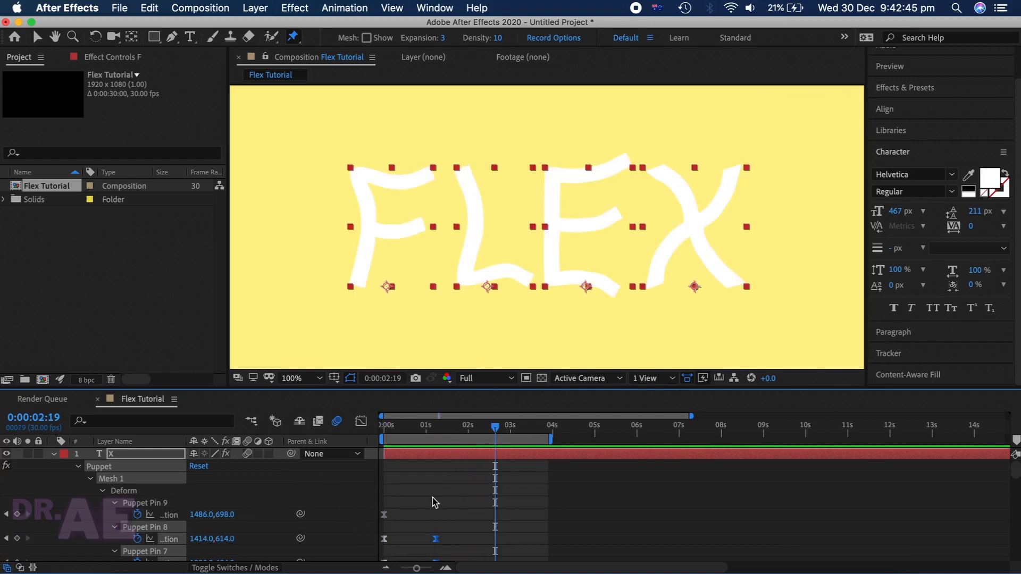
pyautogui.click(435, 503)
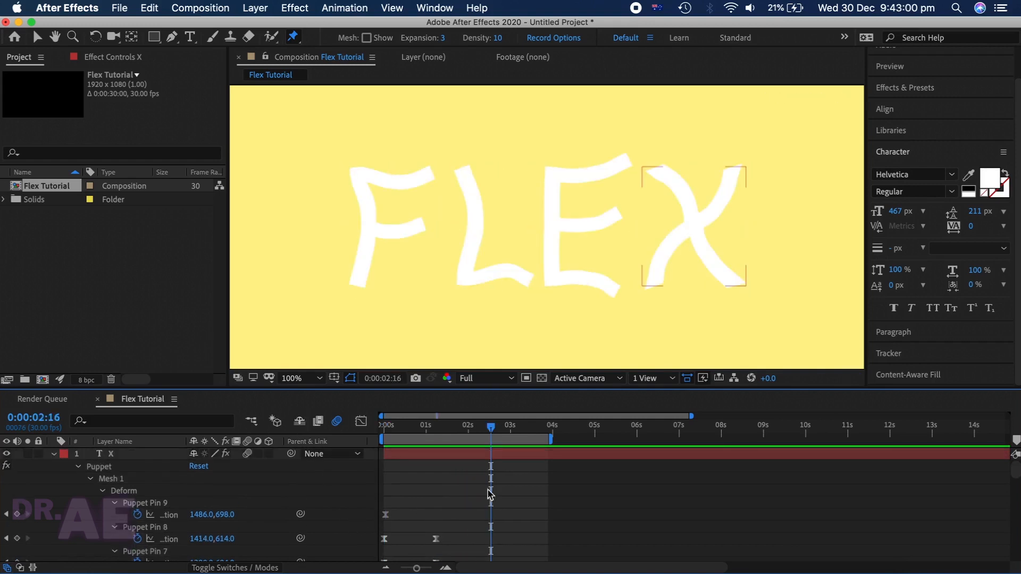
pyautogui.click(473, 455)
pyautogui.click(514, 489)
pyautogui.press('u')
# Step: Pre-compose the X, E, L and F layers into Pre-comp 1 with all attributes moved into it
pyautogui.click(499, 457)
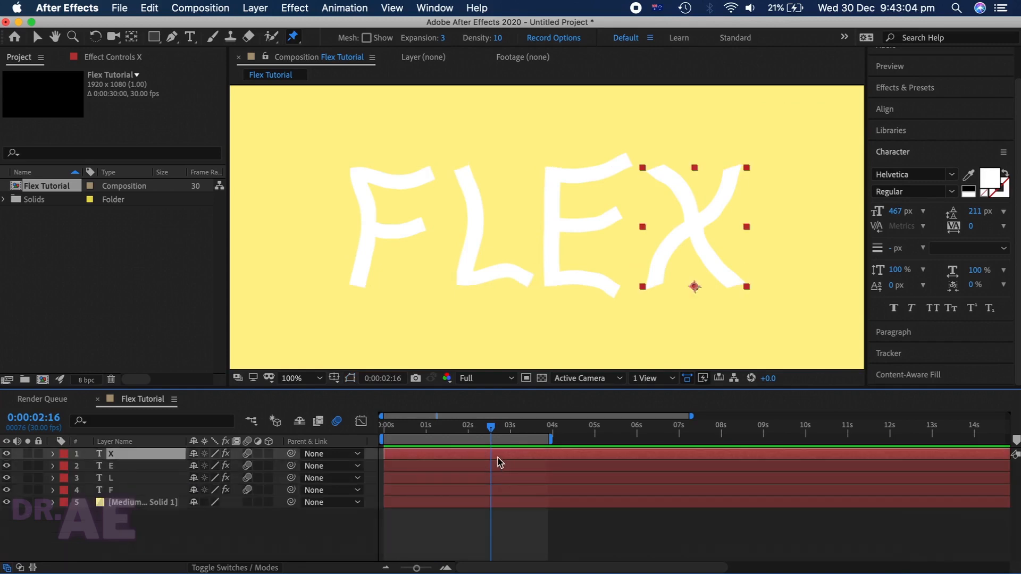
pyautogui.keyDown('shift'); pyautogui.click(491, 490); pyautogui.keyUp('shift')
pyautogui.rightClick(491, 478)
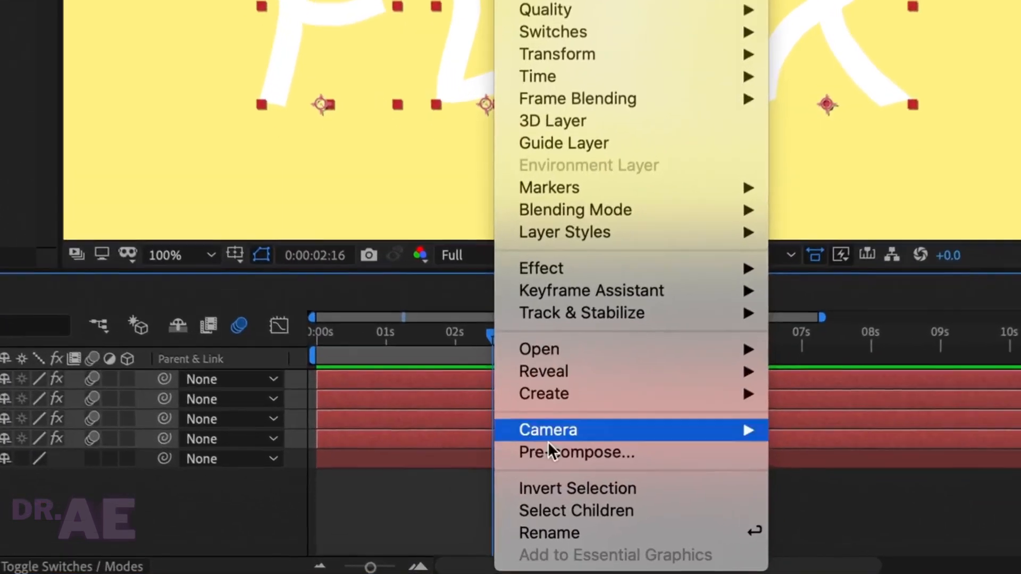
pyautogui.click(590, 449)
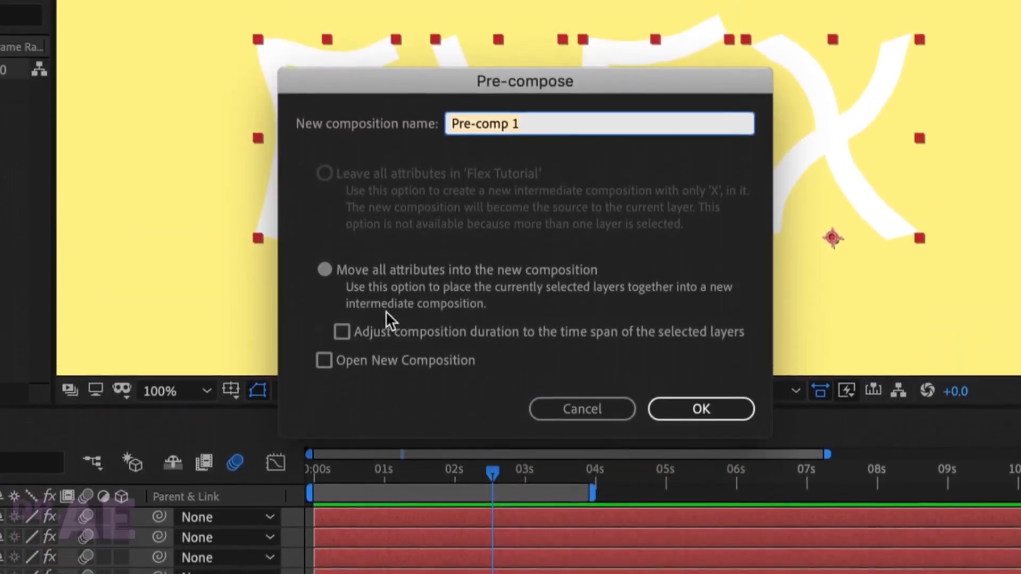
pyautogui.click(689, 414)
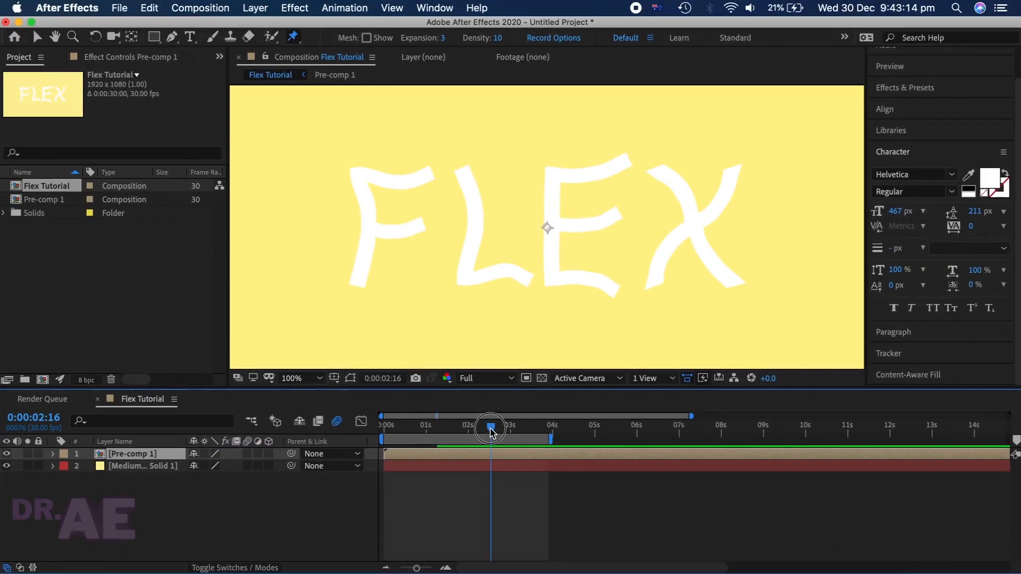
# Step: Duplicate Pre-comp 1 and split the copy at 0:00:02:02, keeping only its first part
pyautogui.moveTo(492, 481); pyautogui.dragTo(489, 490)
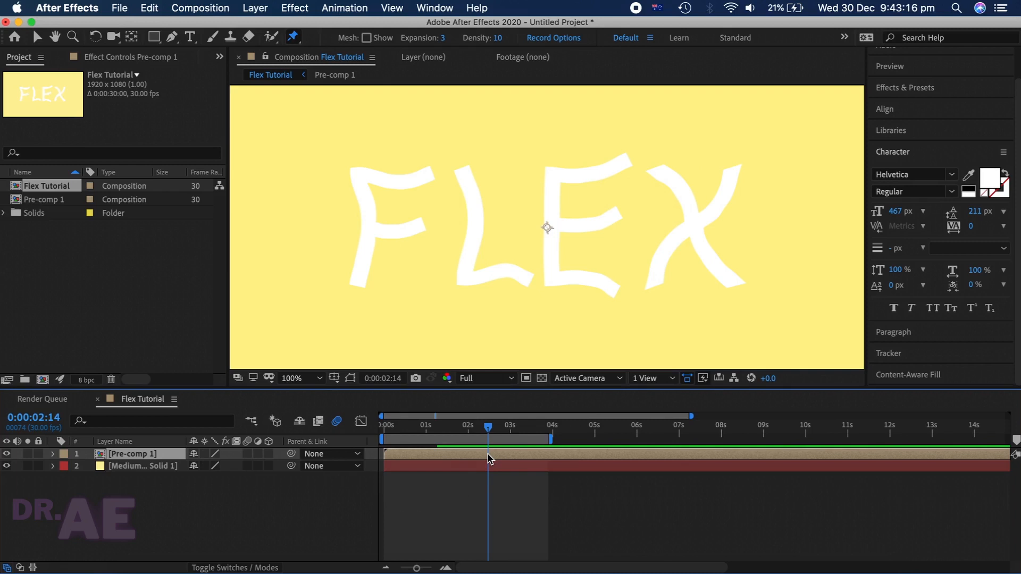
pyautogui.press('super+d')
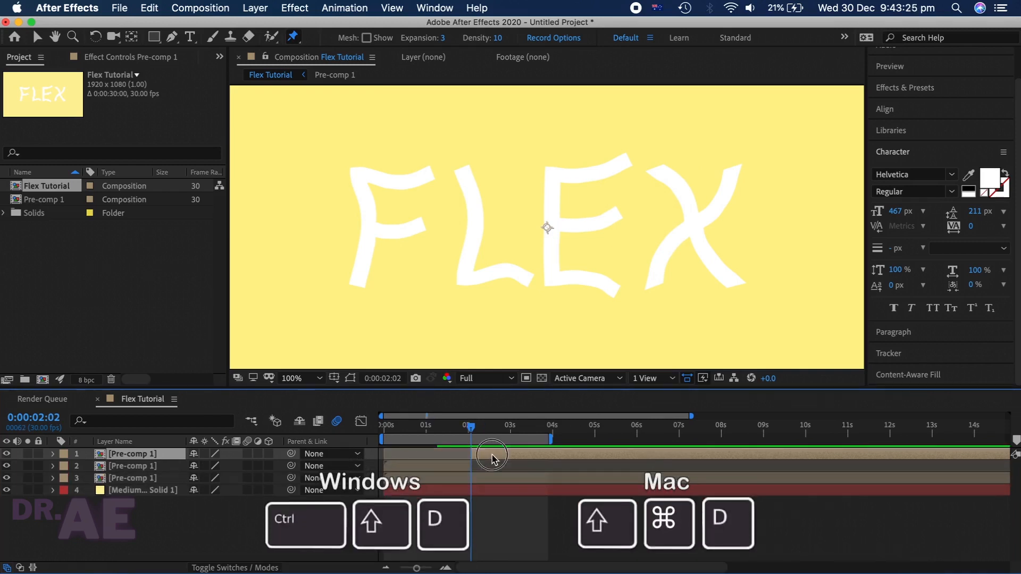
pyautogui.press('shift+super+d')
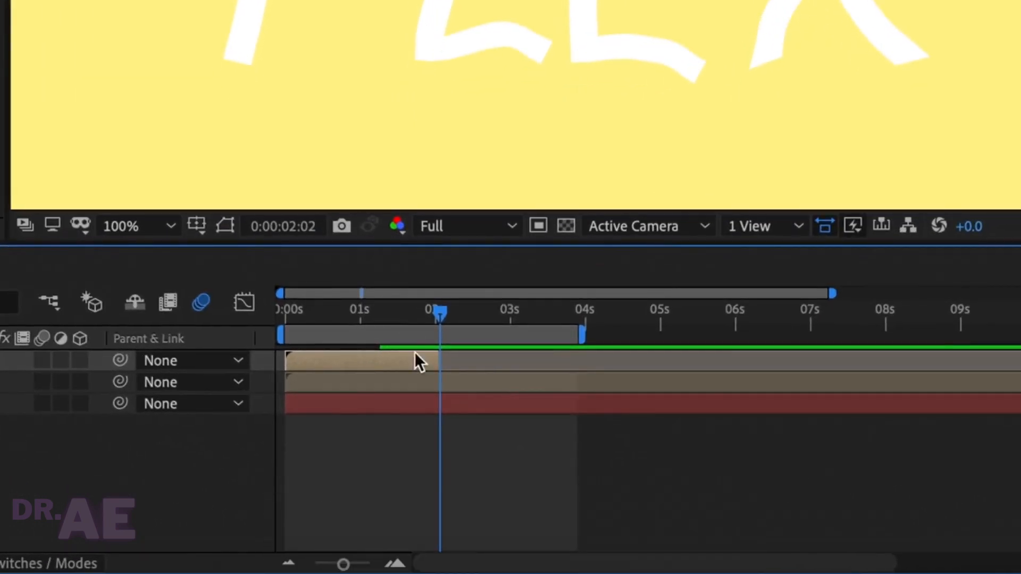
# Step: Time-reverse the shortened Pre-comp 1 copy and move it to start at about 0:00:01:27
pyautogui.rightClick(416, 358)
pyautogui.moveTo(482, 18)
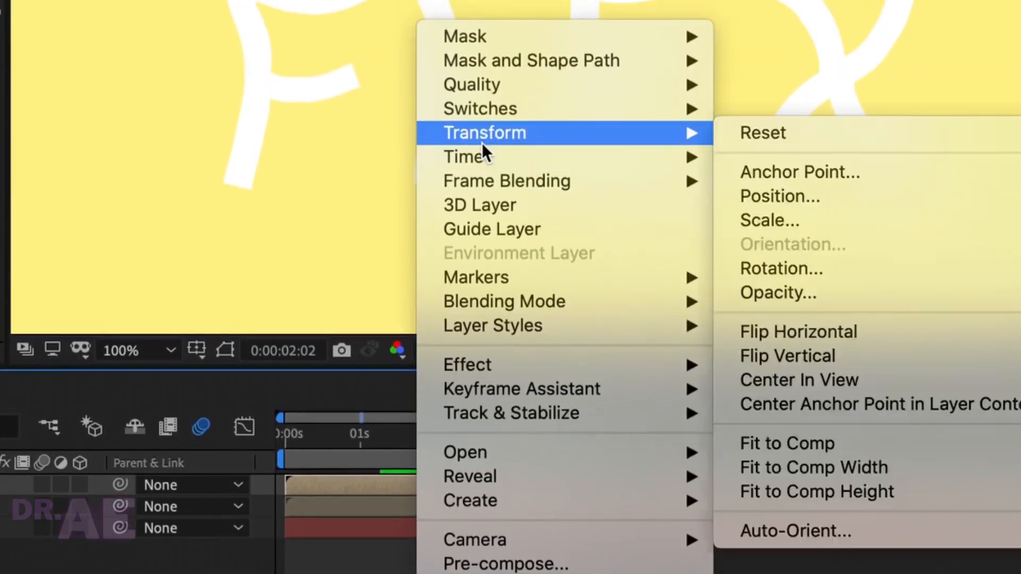
pyautogui.moveTo(482, 157)
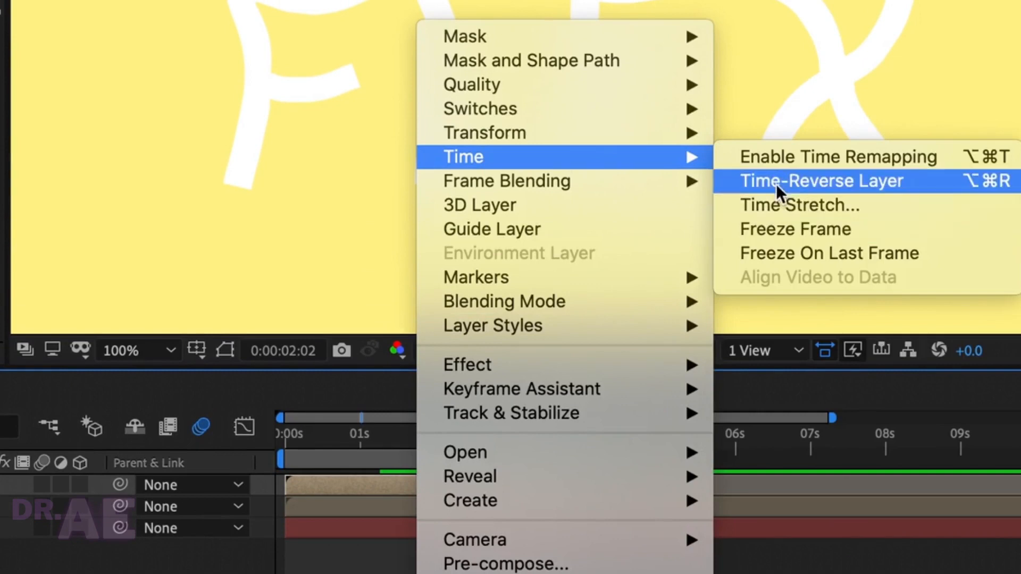
pyautogui.click(790, 186)
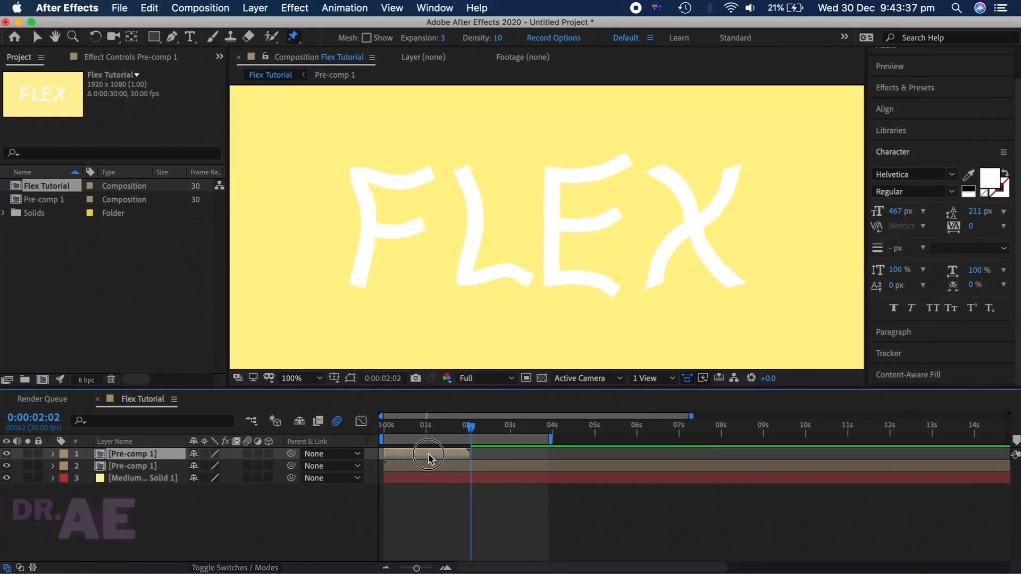
pyautogui.moveTo(428, 458); pyautogui.dragTo(506, 455)
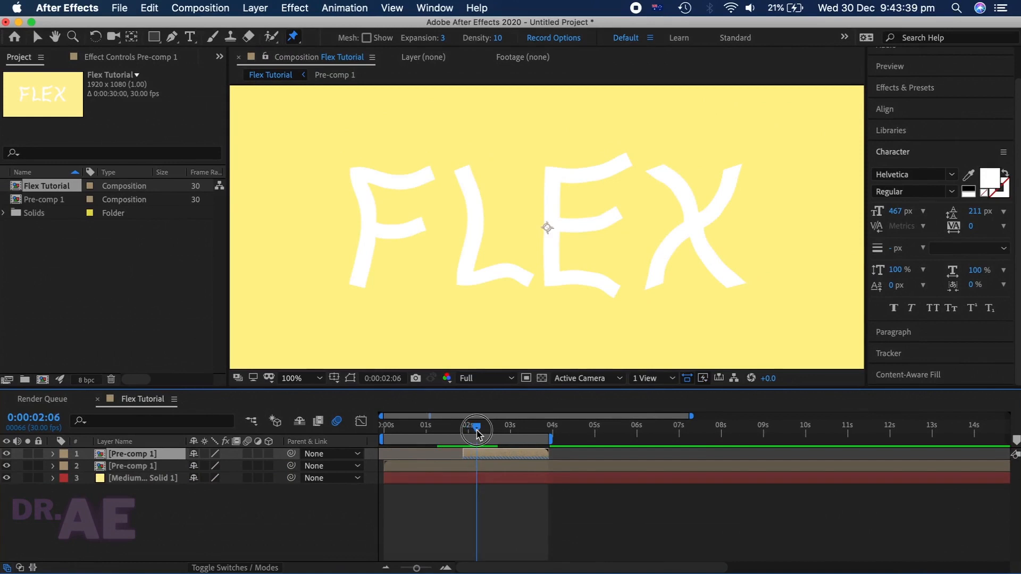
# Step: Split the original Pre-comp 1 layer at 0:00:01:27, keeping only the part before the reversed copy
pyautogui.click(465, 472)
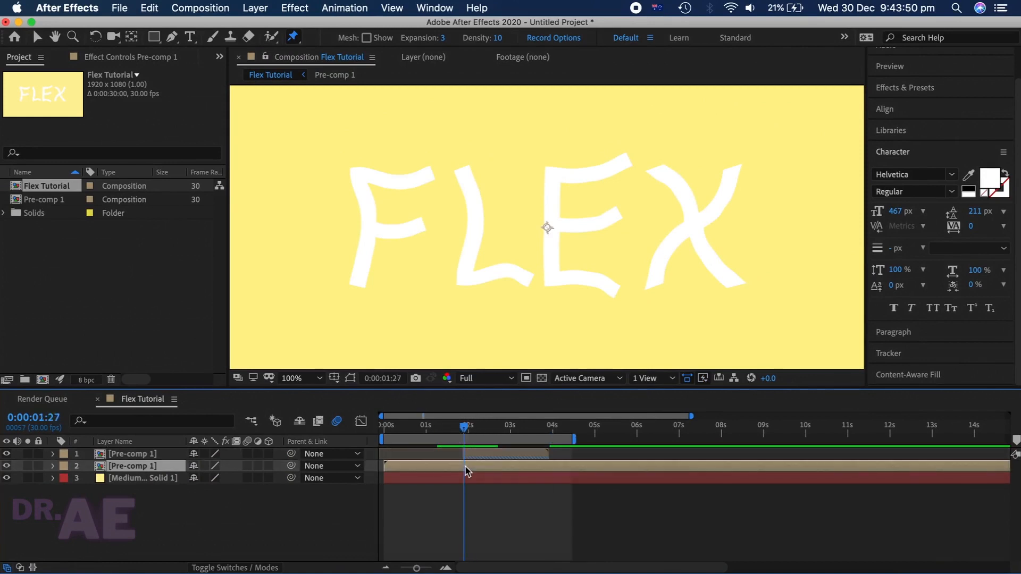
pyautogui.press('super+shift+d')
pyautogui.moveTo(545, 427); pyautogui.dragTo(561, 429)
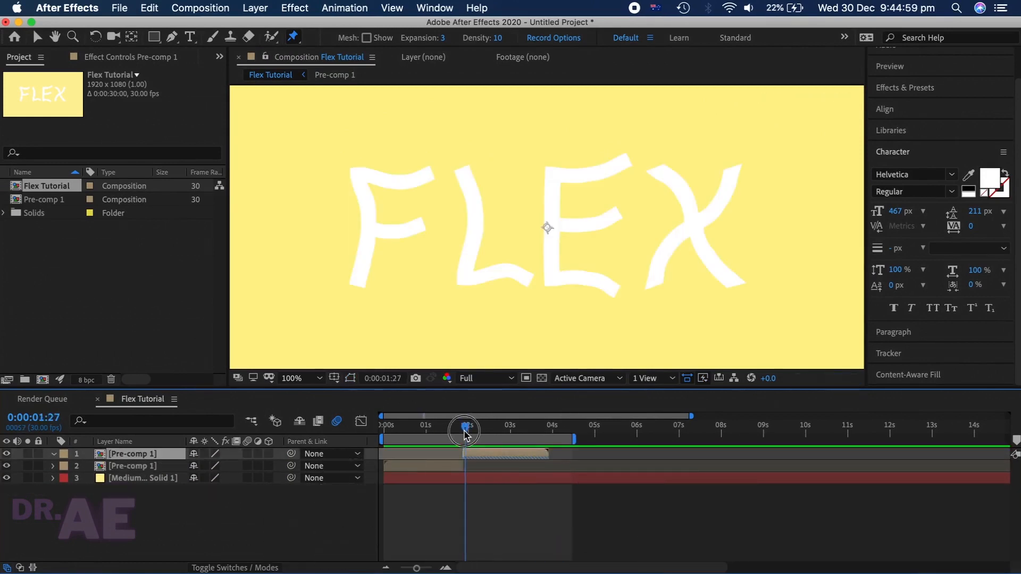
# Step: Shorten the reversed copy and shift it to run from about 1.8 to 2.9 seconds
pyautogui.moveTo(460, 428); pyautogui.dragTo(446, 432)
pyautogui.press('[')
pyautogui.moveTo(446, 430); pyautogui.dragTo(514, 428)
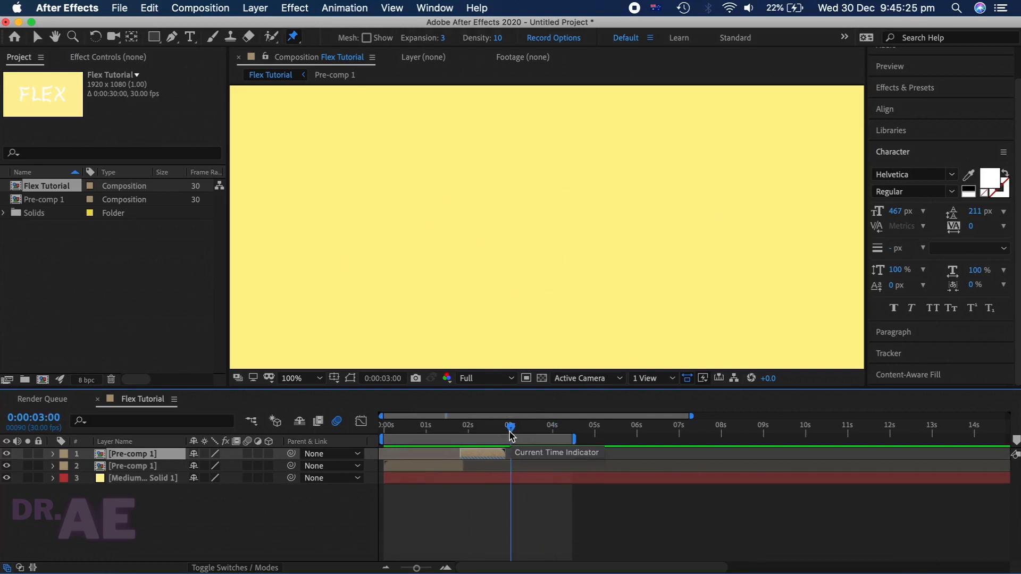
# Step: End the work area at 0:00:03:00 and preview the forward and reversed animation
pyautogui.click(509, 429)
pyautogui.press('n')
pyautogui.press('space')
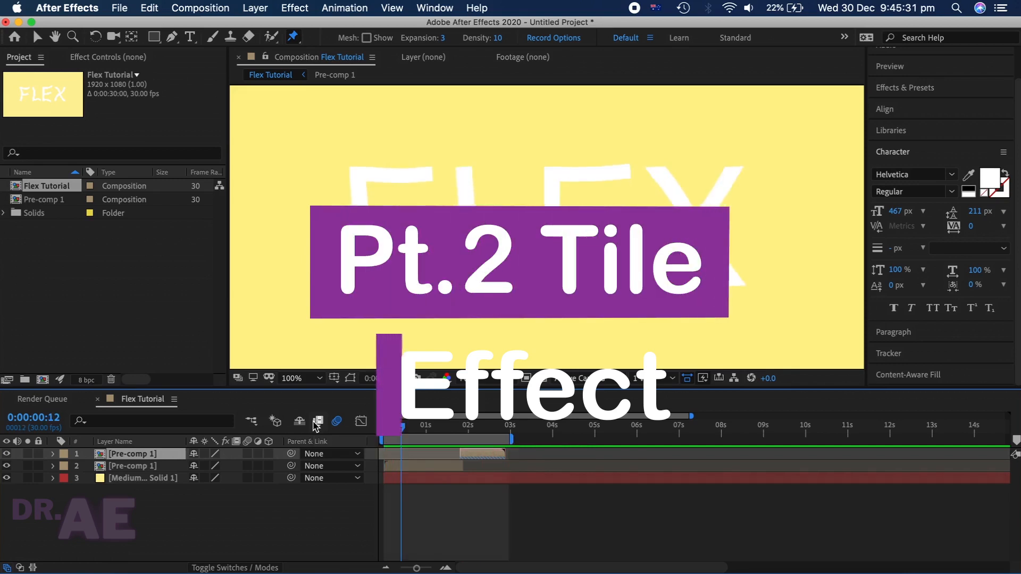
# Step: Pre-compose the two Pre-comp 1 layers together into Pre-comp 2
pyautogui.click(477, 456)
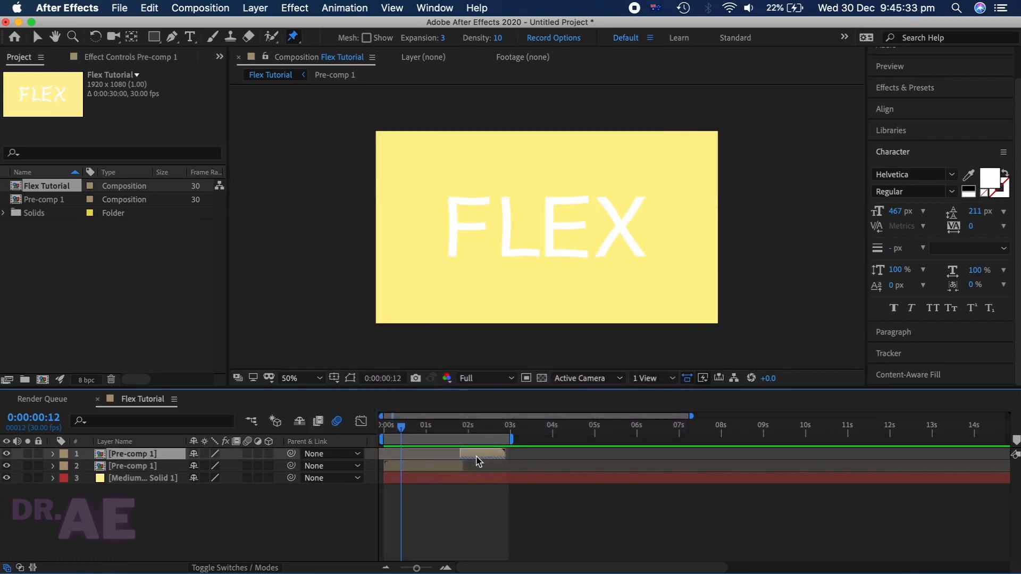
pyautogui.keyDown('shift'); pyautogui.click(445, 466); pyautogui.keyUp('shift')
pyautogui.rightClick(445, 466)
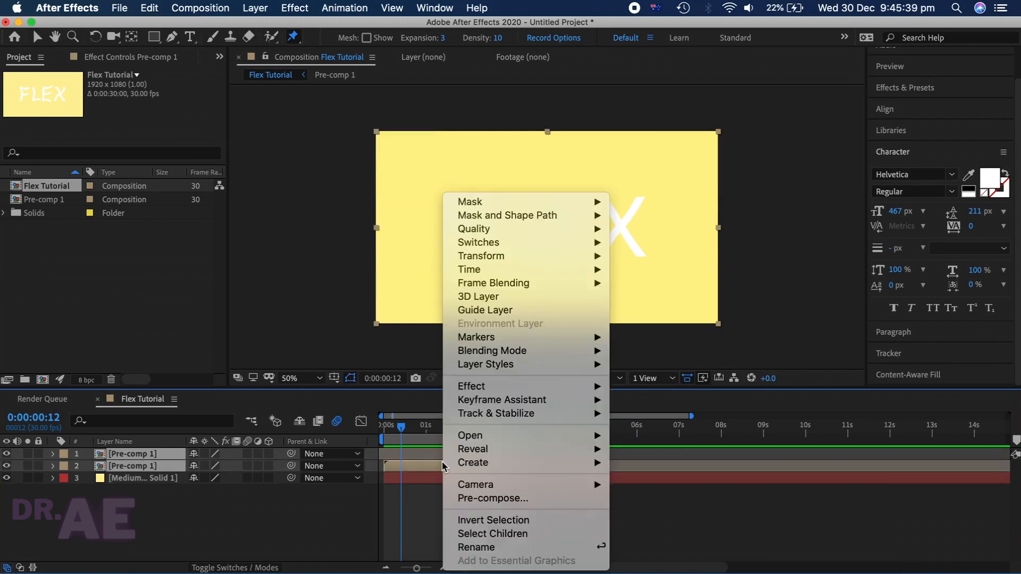
pyautogui.click(471, 496)
pyautogui.click(615, 389)
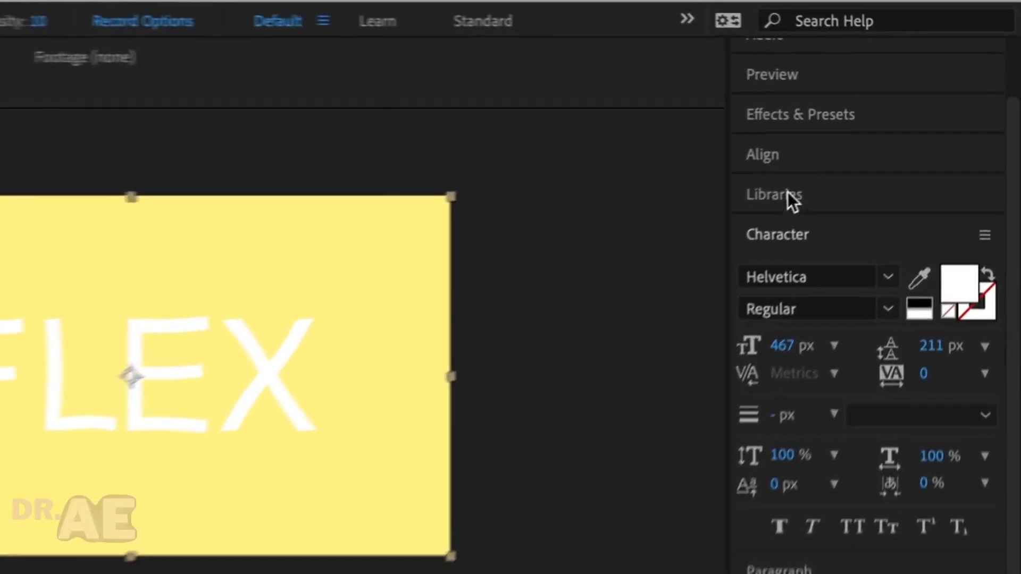
# Step: Search the effects for "tile" and apply Motion Tile to Pre-comp 2
pyautogui.click(798, 114)
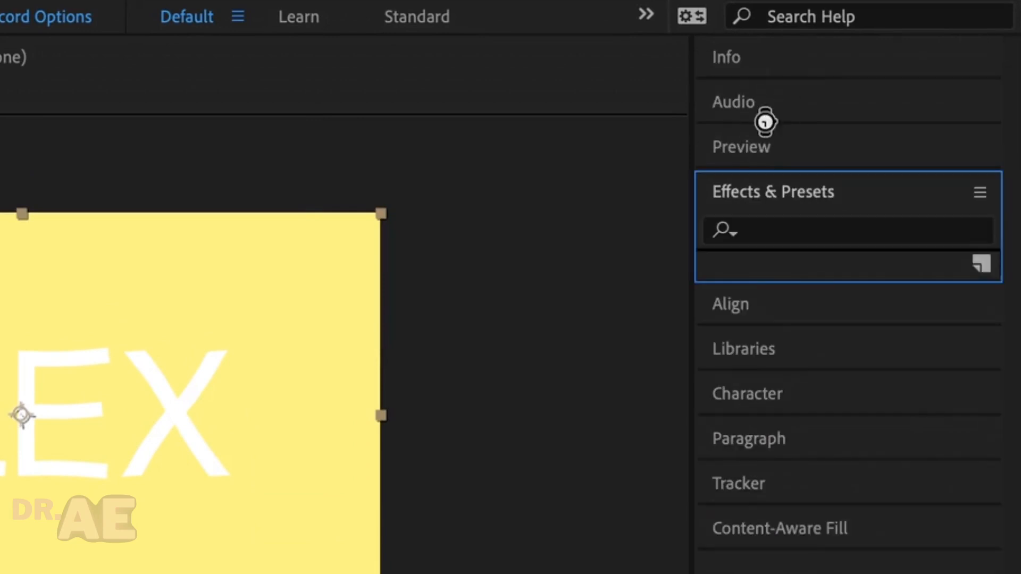
pyautogui.click(800, 208)
pyautogui.write('tile')
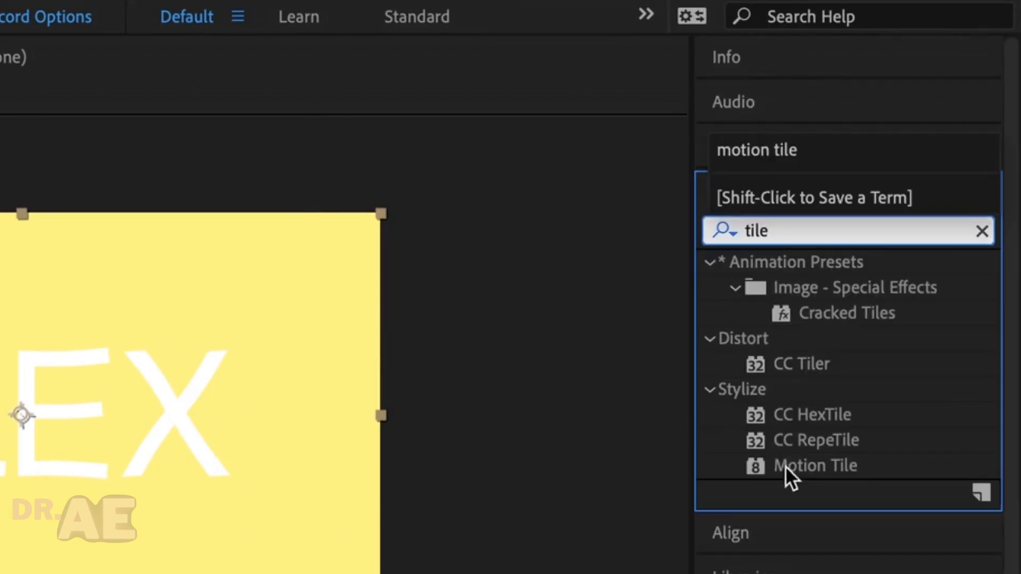
pyautogui.click(786, 464)
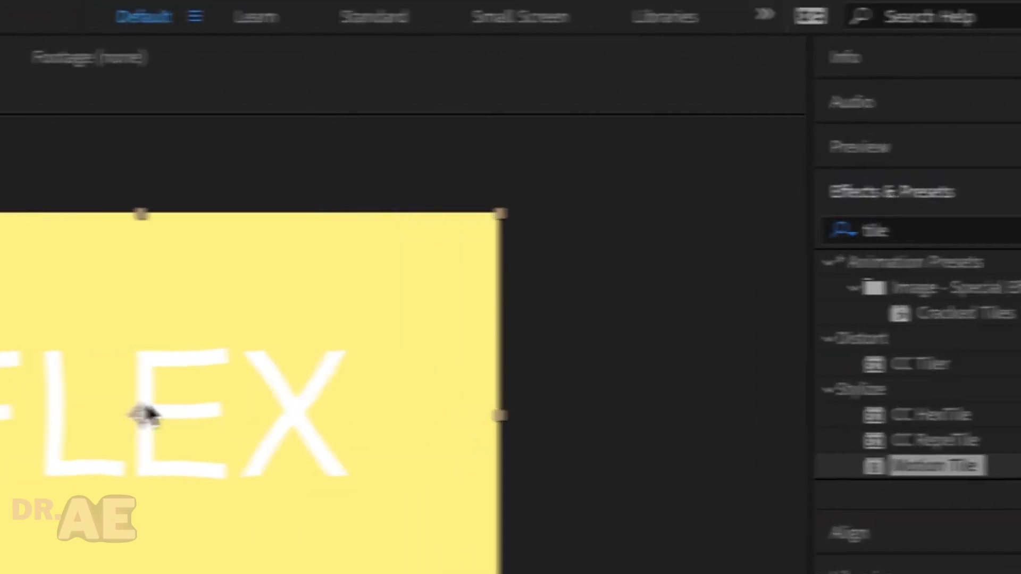
pyautogui.doubleClick(786, 464)
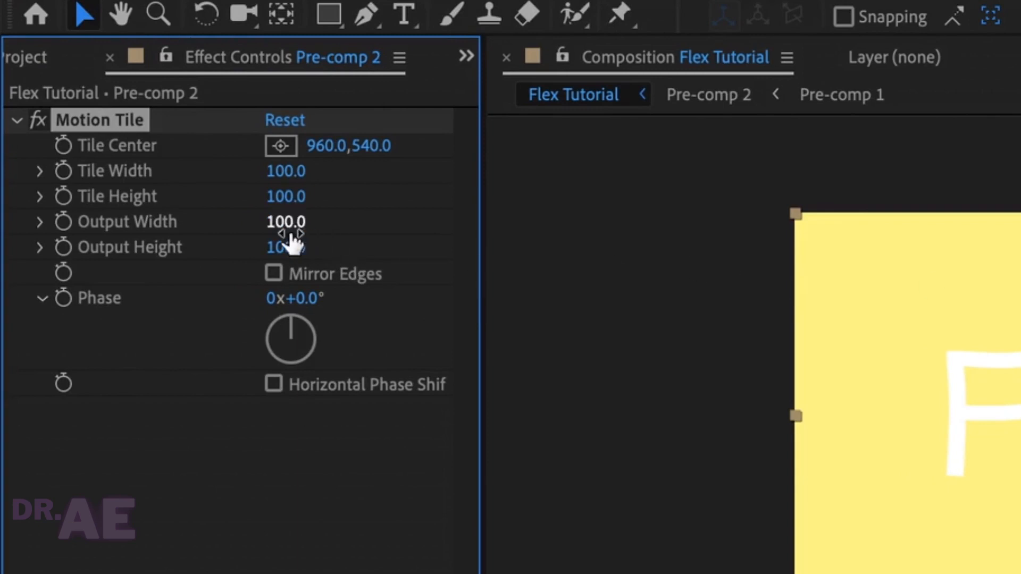
# Step: Set Motion Tile's output width to 960 and output height to 700, and scale Pre-comp 2 to 34%
pyautogui.moveTo(287, 222); pyautogui.dragTo(402, 229)
pyautogui.moveTo(286, 247); pyautogui.dragTo(380, 248)
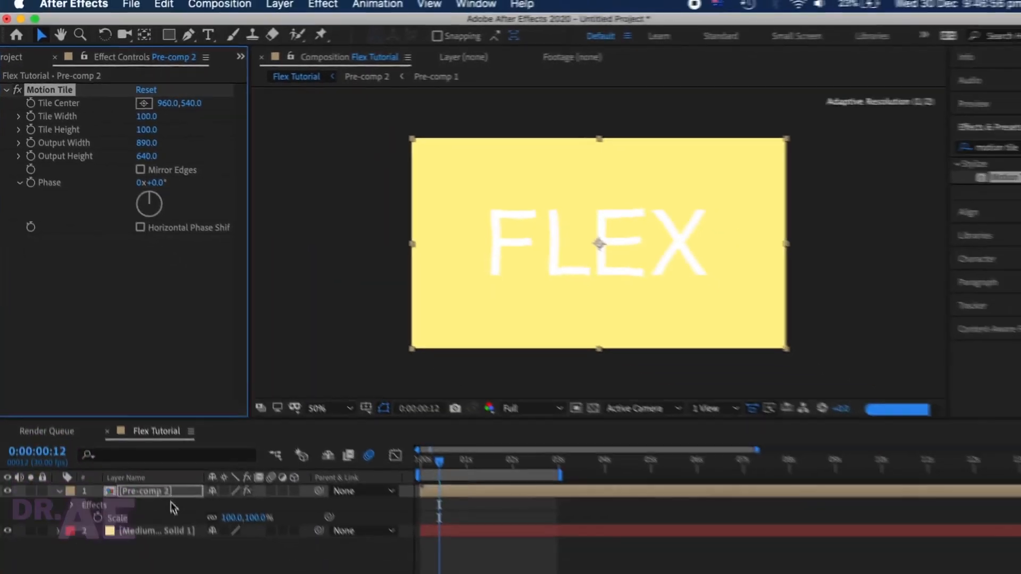
pyautogui.press('s')
pyautogui.moveTo(222, 466); pyautogui.dragTo(197, 466)
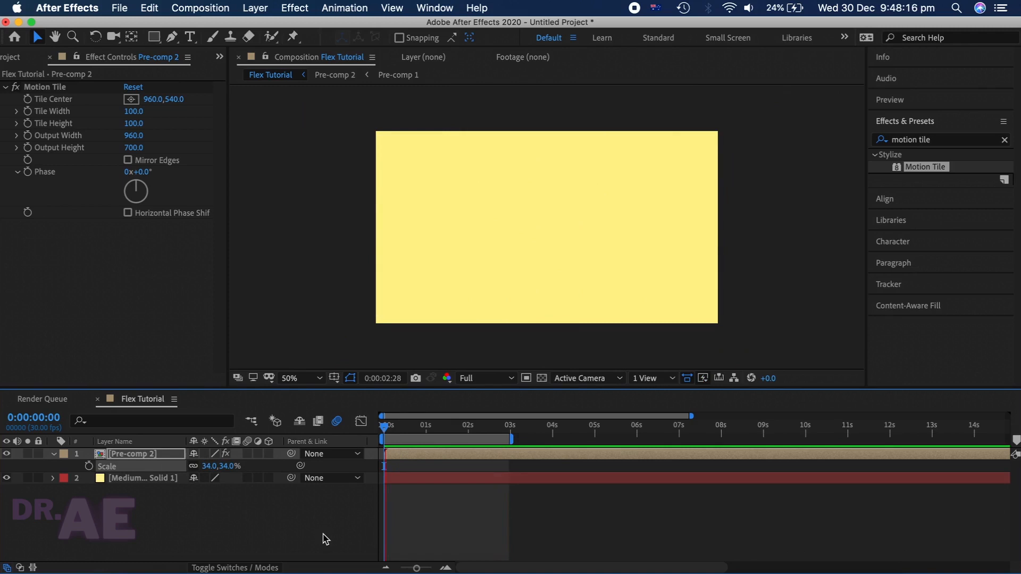
# Step: Preview the tiled FLEX animation from the start, stop playback and deselect the layer
pyautogui.press('space')
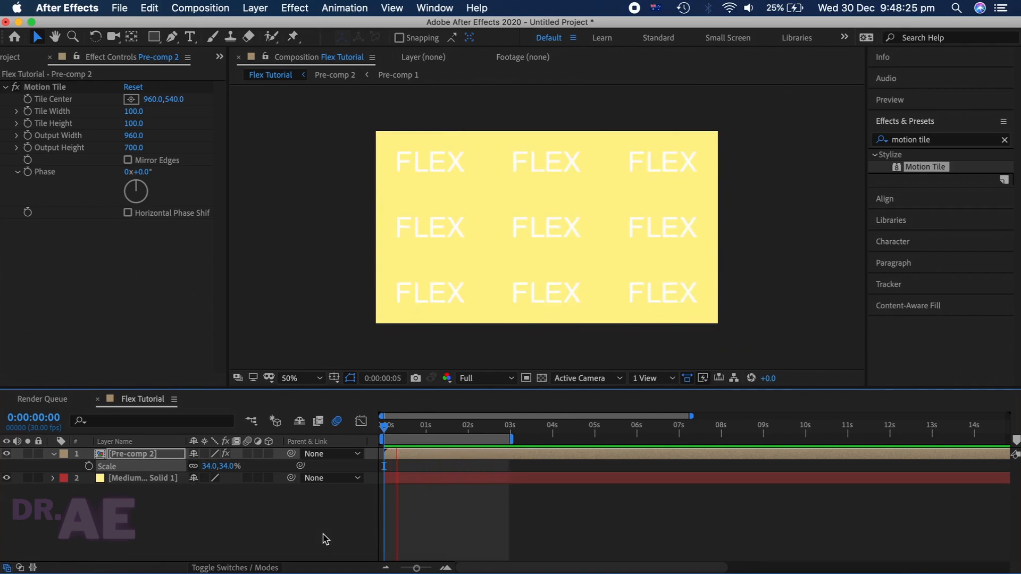
pyautogui.press('space')
pyautogui.click(540, 507)
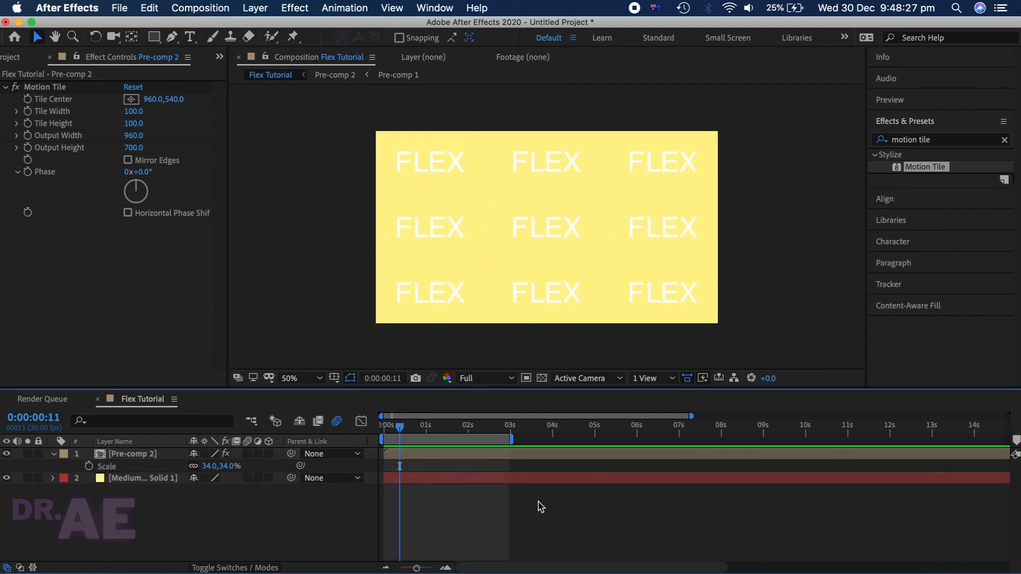